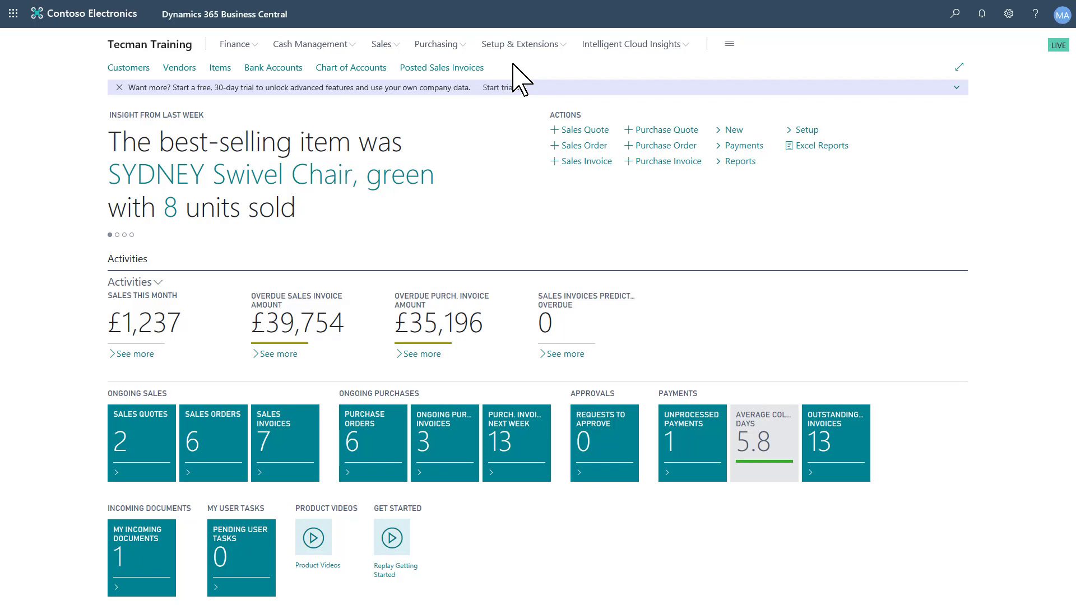
Search for 'profiles', open Profiles (Roles) full page, and select BUSINESS MANAGER.
{"action": "left_click", "coordinate": [956, 15]}
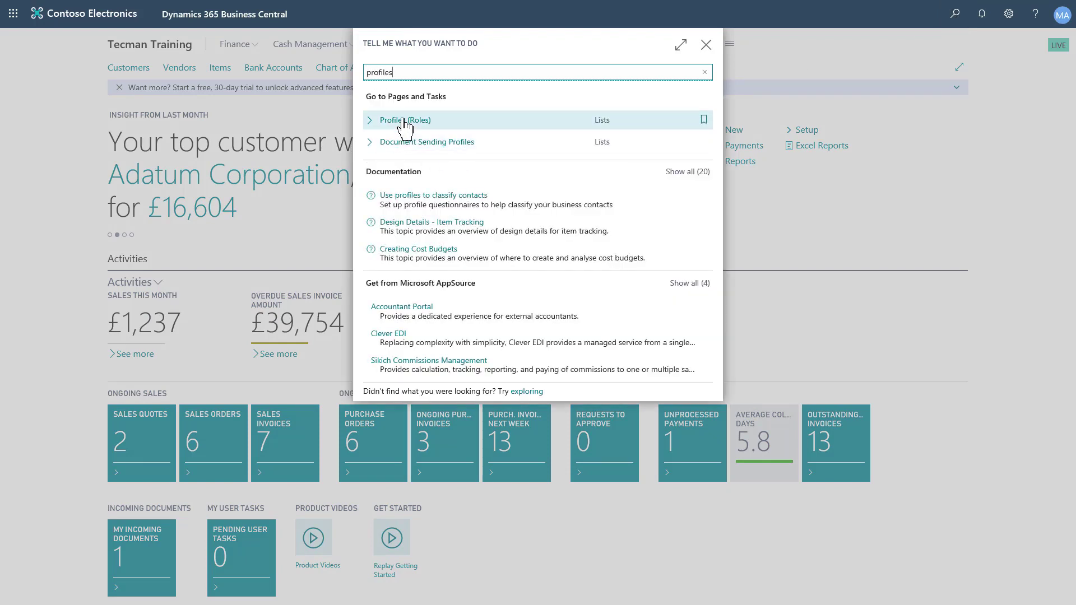
{"action": "left_click", "coordinate": [405, 125]}
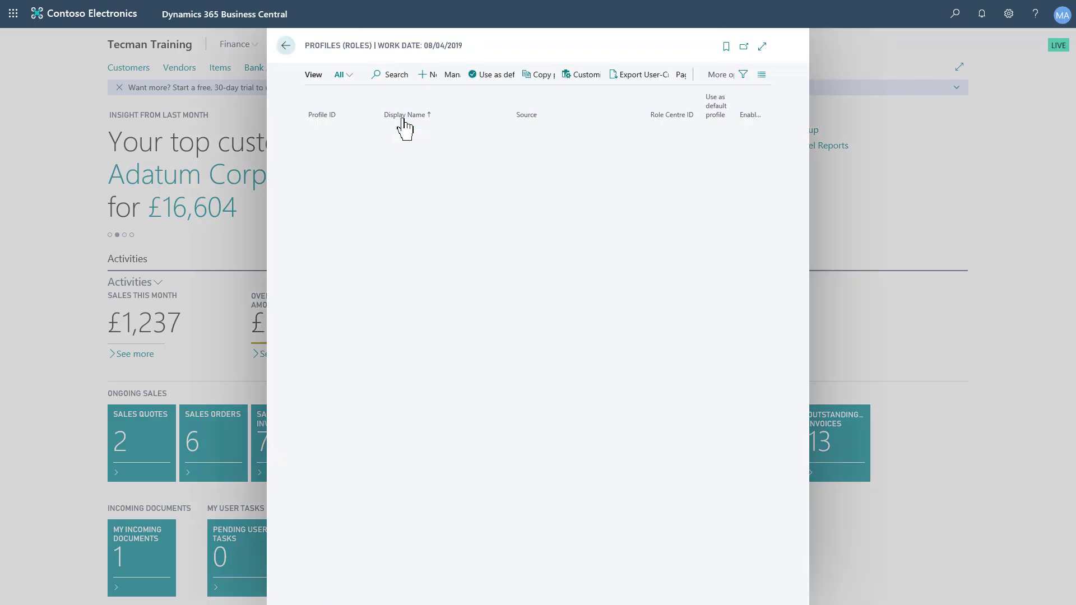
{"action": "left_click", "coordinate": [762, 47]}
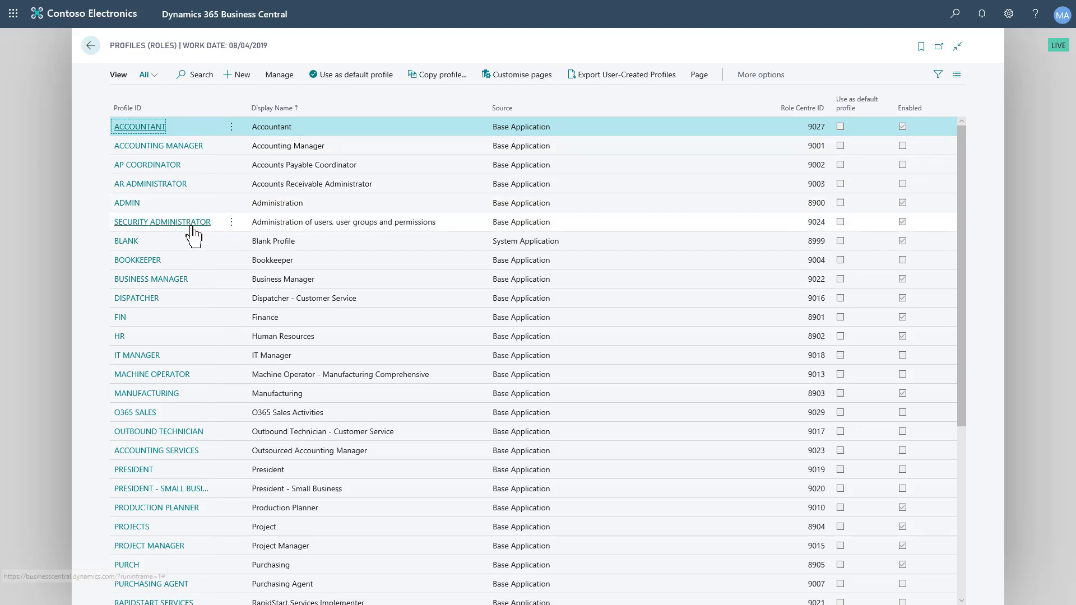
{"action": "left_click", "coordinate": [202, 279]}
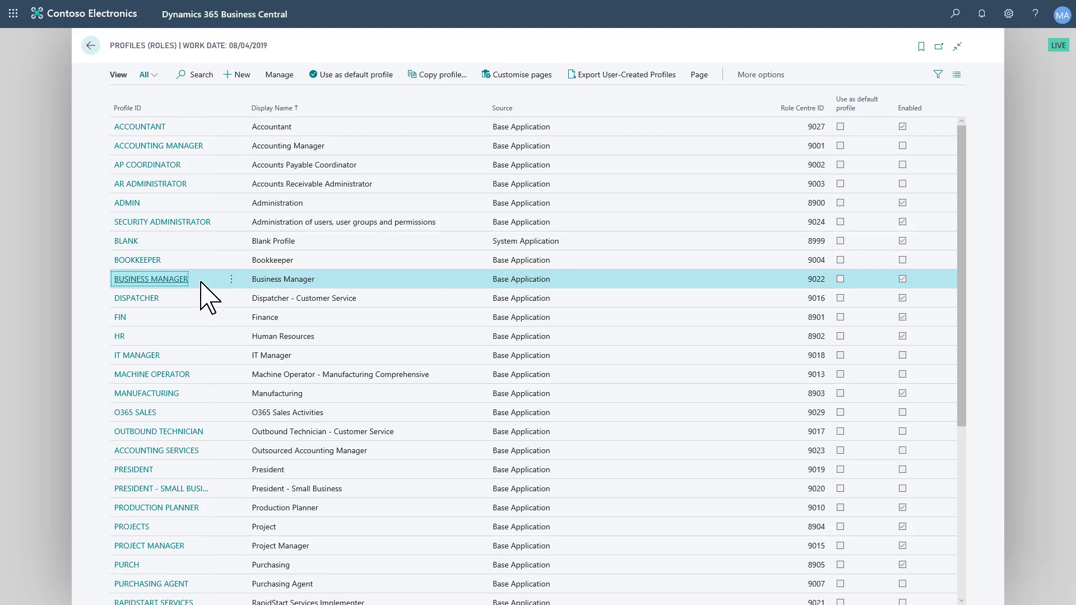
Copy Business Manager as profile ID _GM-BUSINESS MANAGER, display name 'Company Name - Profile'.
{"action": "left_click", "coordinate": [435, 78]}
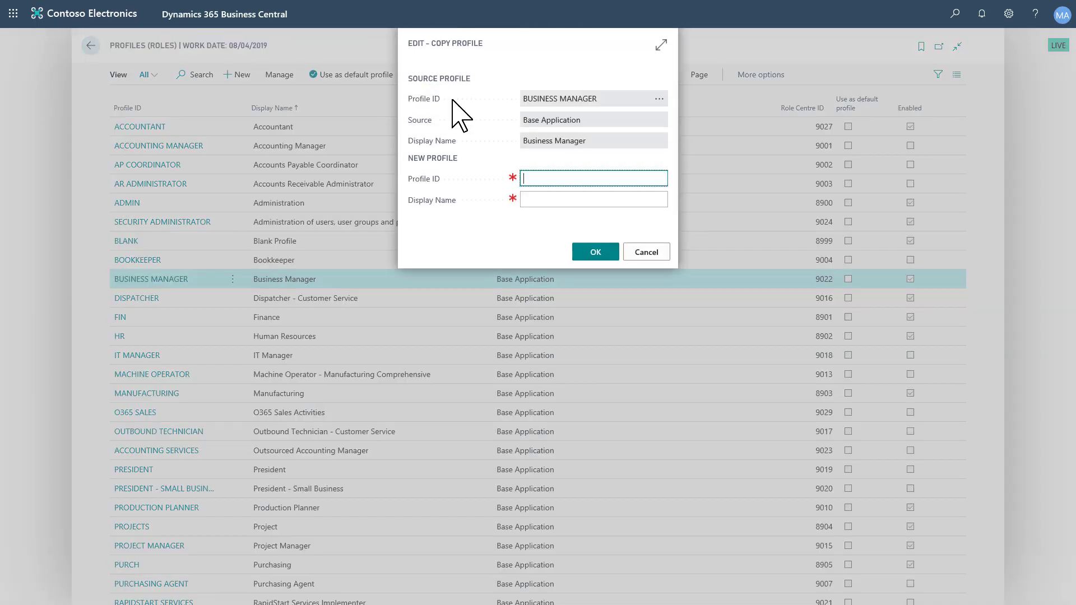
{"action": "left_click", "coordinate": [549, 200]}
{"action": "type", "text": "Company Name - Profile"}
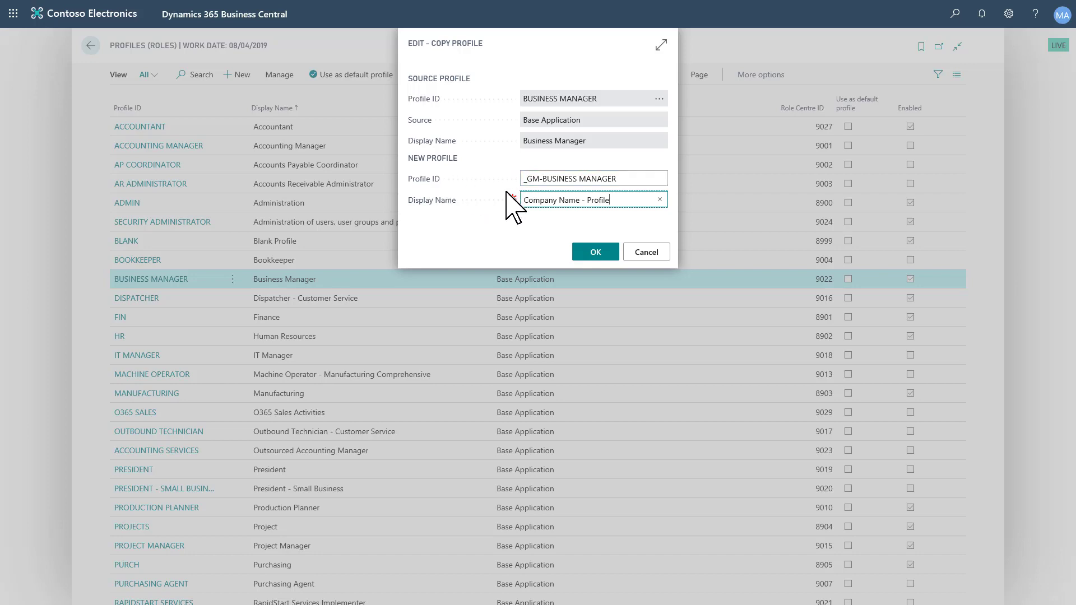
{"action": "left_click_drag", "start_coordinate": [527, 179], "coordinate": [535, 179]}
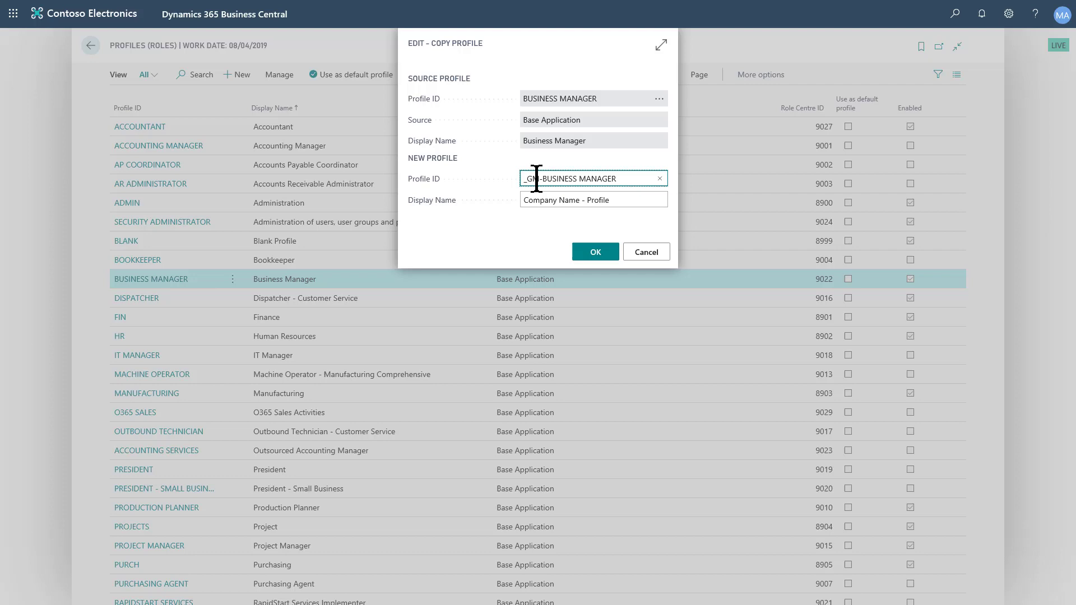
{"action": "left_click_drag", "start_coordinate": [543, 178], "coordinate": [644, 173]}
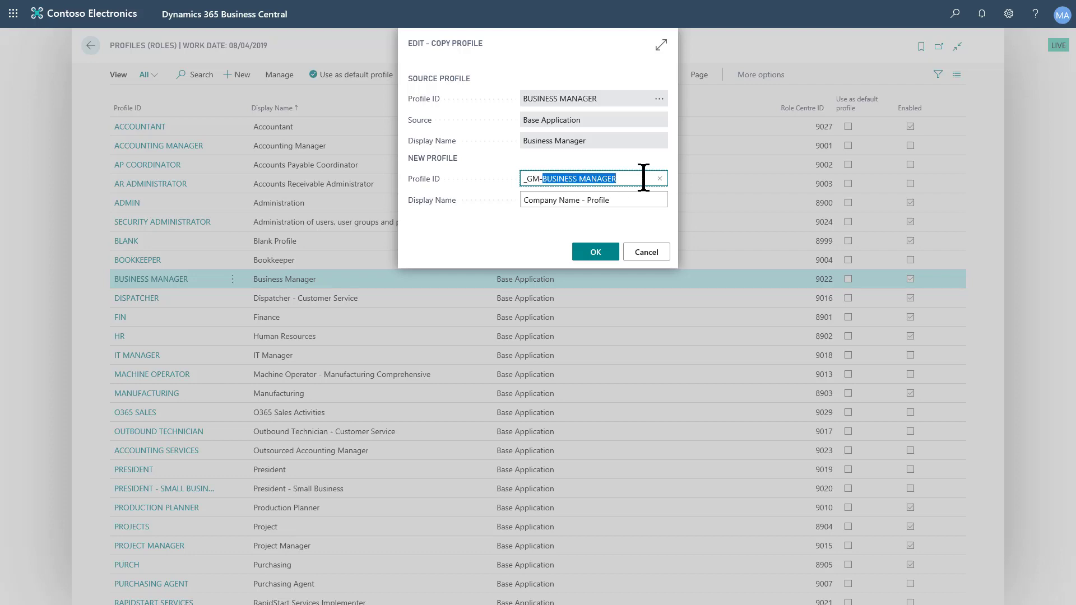
{"action": "left_click", "coordinate": [616, 179]}
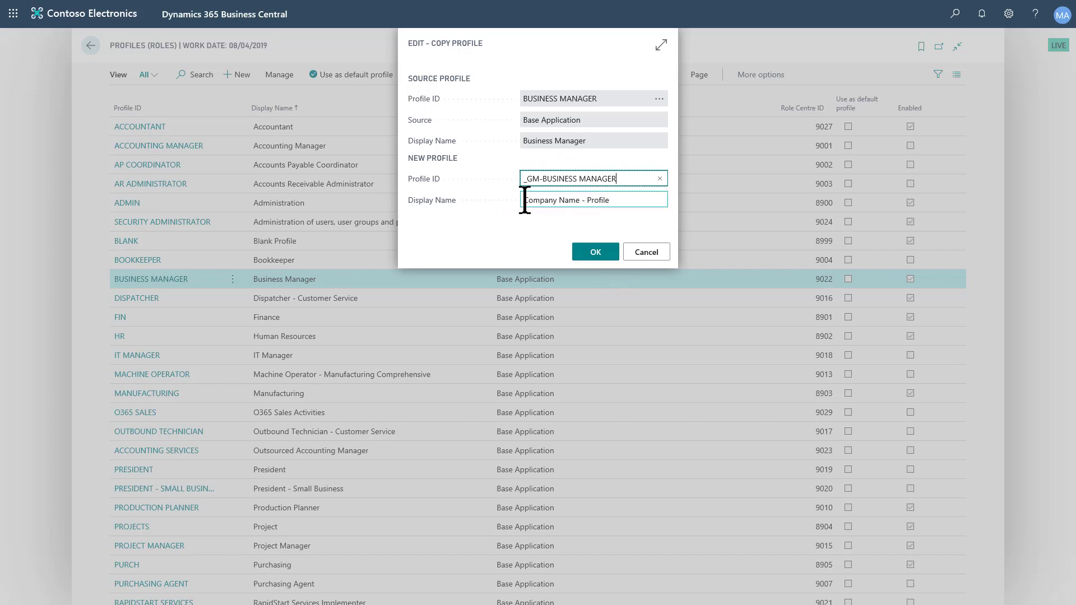
{"action": "left_click_drag", "start_coordinate": [524, 200], "coordinate": [586, 202]}
{"action": "left_click", "coordinate": [597, 202]}
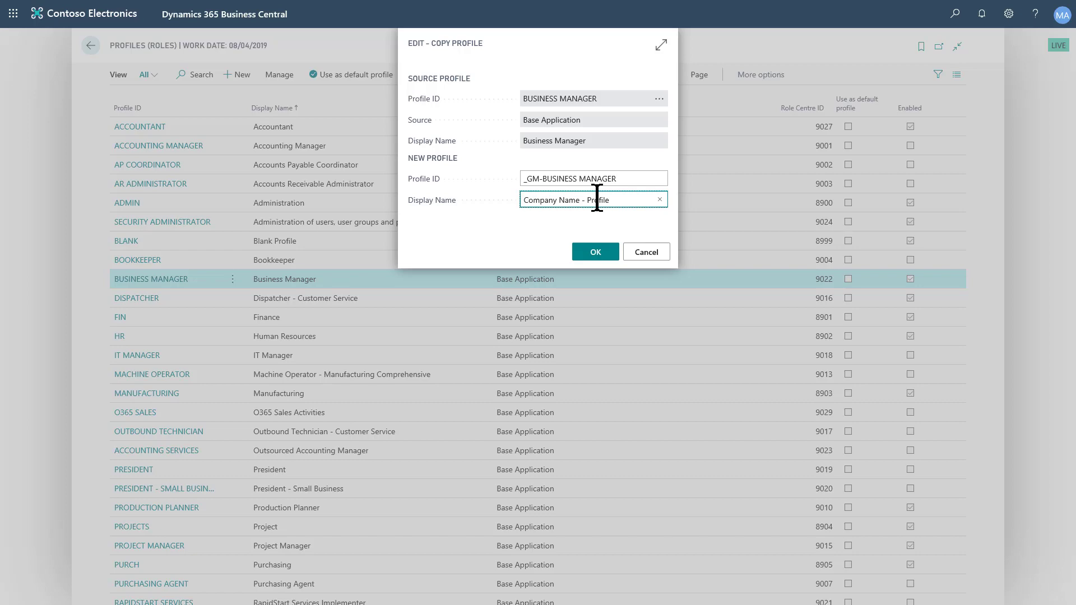
{"action": "left_click", "coordinate": [599, 255]}
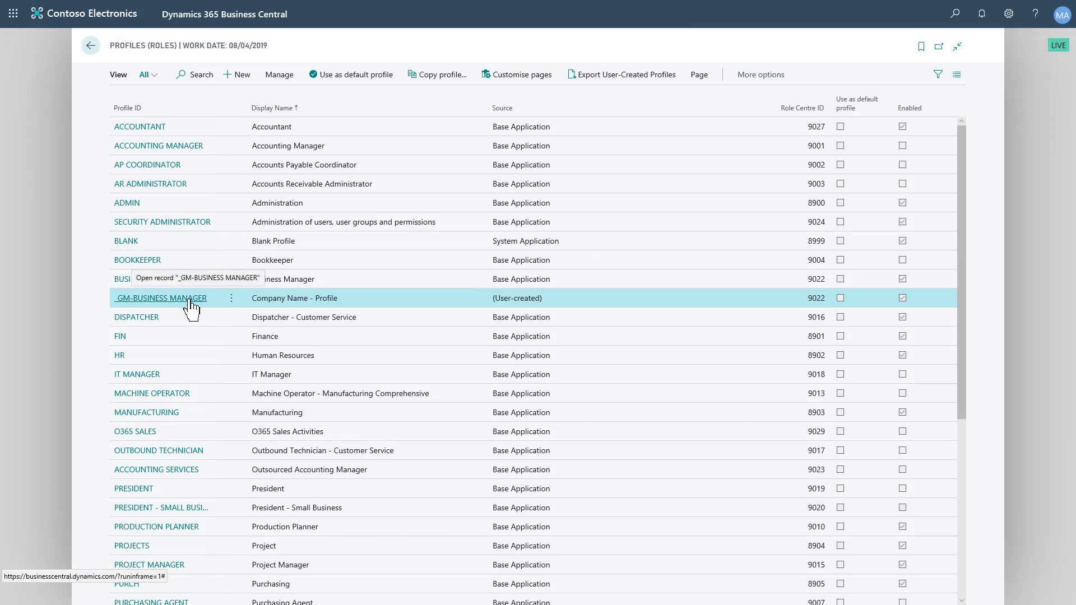
Open the new _GM-BUSINESS MANAGER profile card and check its Customised Pages list.
{"action": "left_click", "coordinate": [190, 302]}
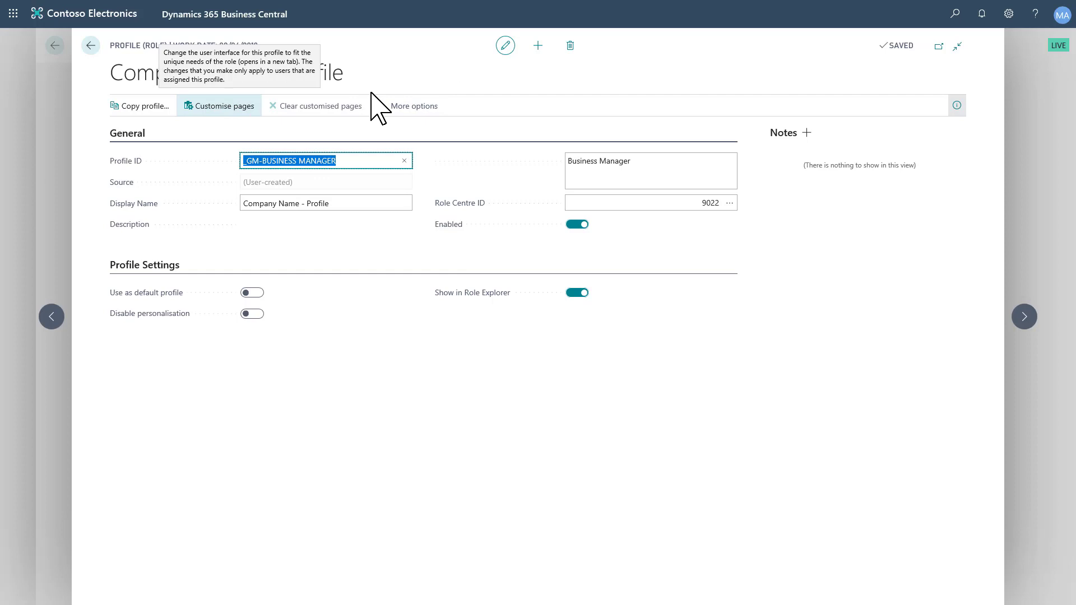
{"action": "left_click", "coordinate": [413, 106]}
{"action": "left_click", "coordinate": [408, 107]}
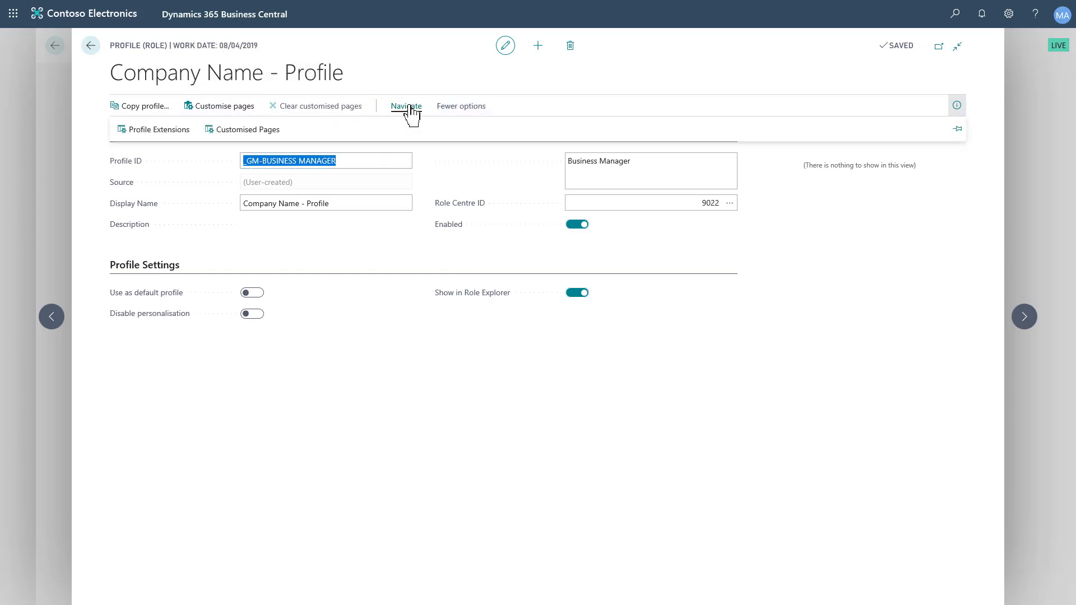
{"action": "left_click", "coordinate": [240, 132]}
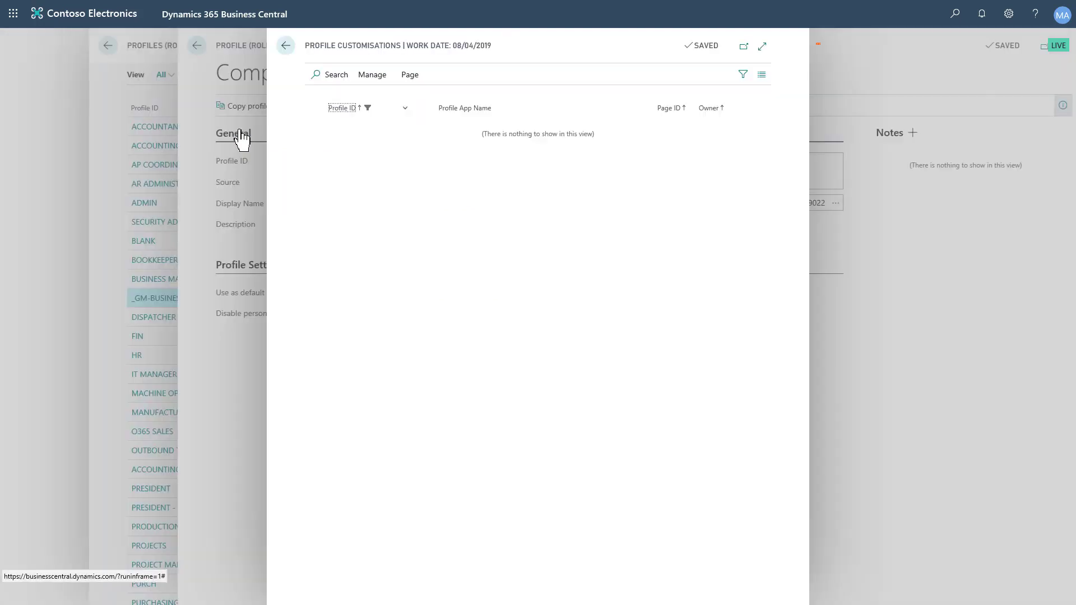
{"action": "left_click", "coordinate": [285, 47]}
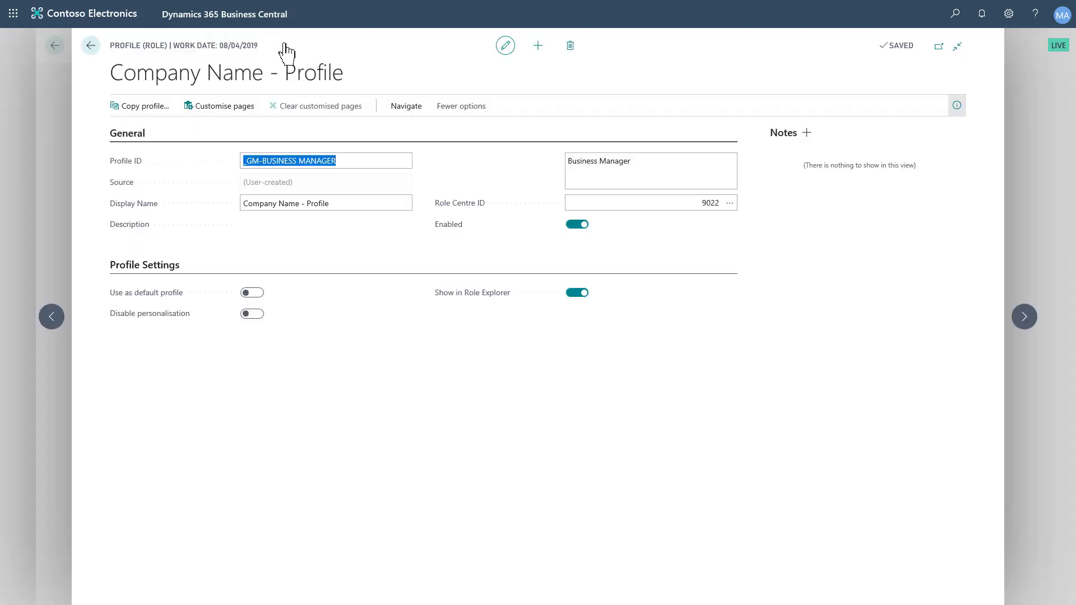
Start customising the profile's pages in full screen with the customisation bar expanded.
{"action": "left_click", "coordinate": [227, 107]}
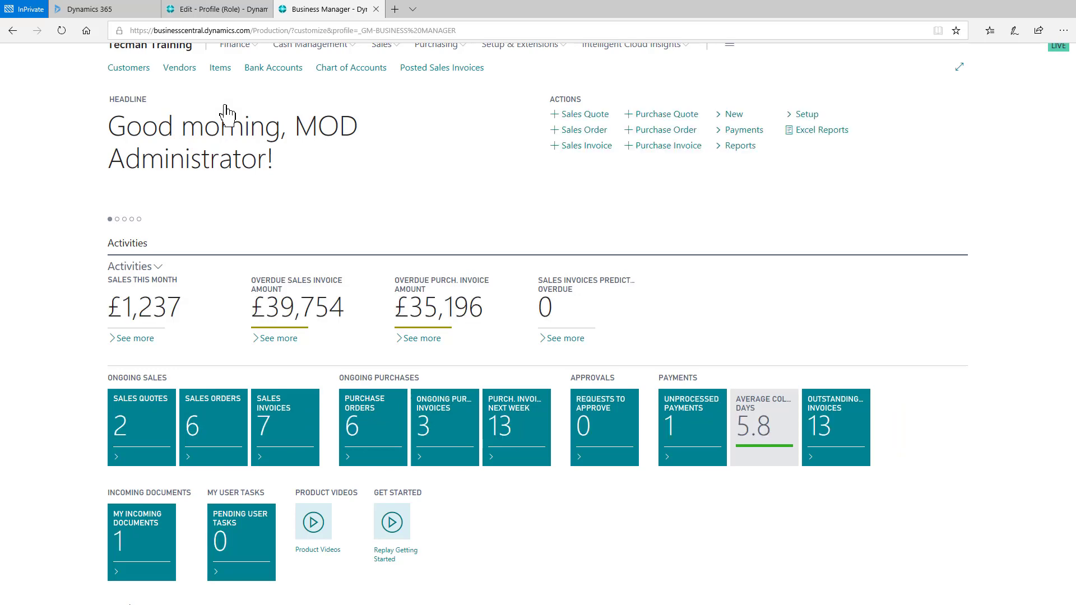
{"action": "key", "text": "F11"}
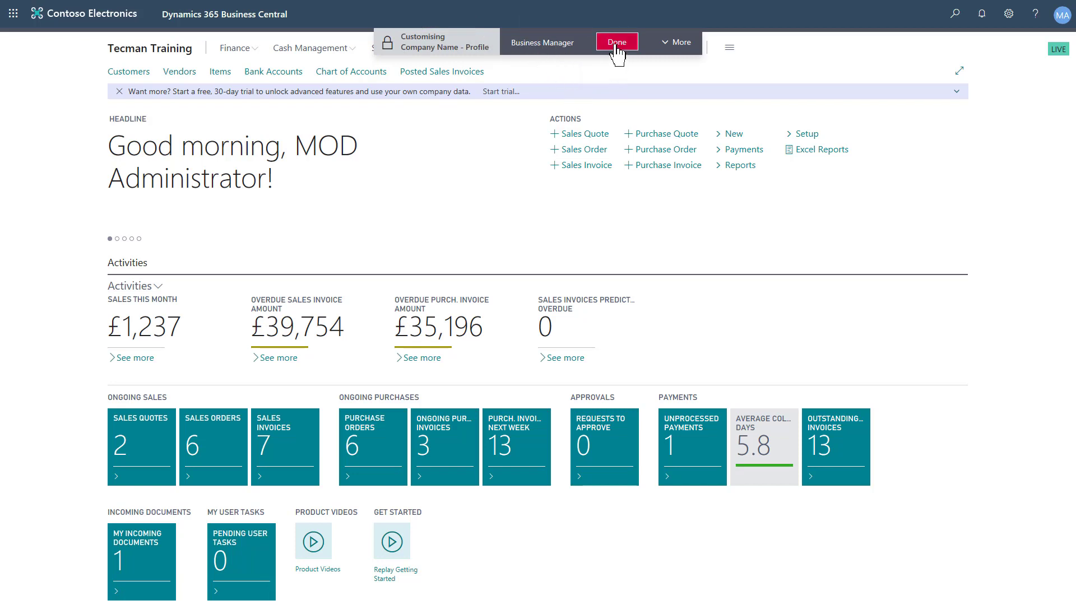
{"action": "left_click", "coordinate": [677, 42]}
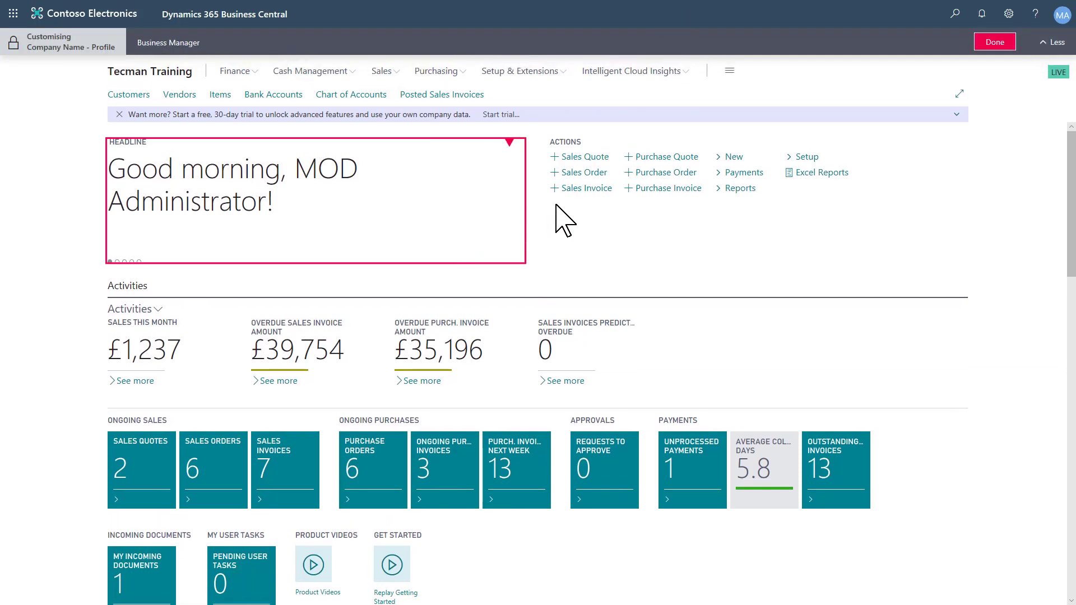
Hide the Chart of Accounts link and unlock the page, discarding earlier personal changes.
{"action": "mouse_move", "coordinate": [471, 100]}
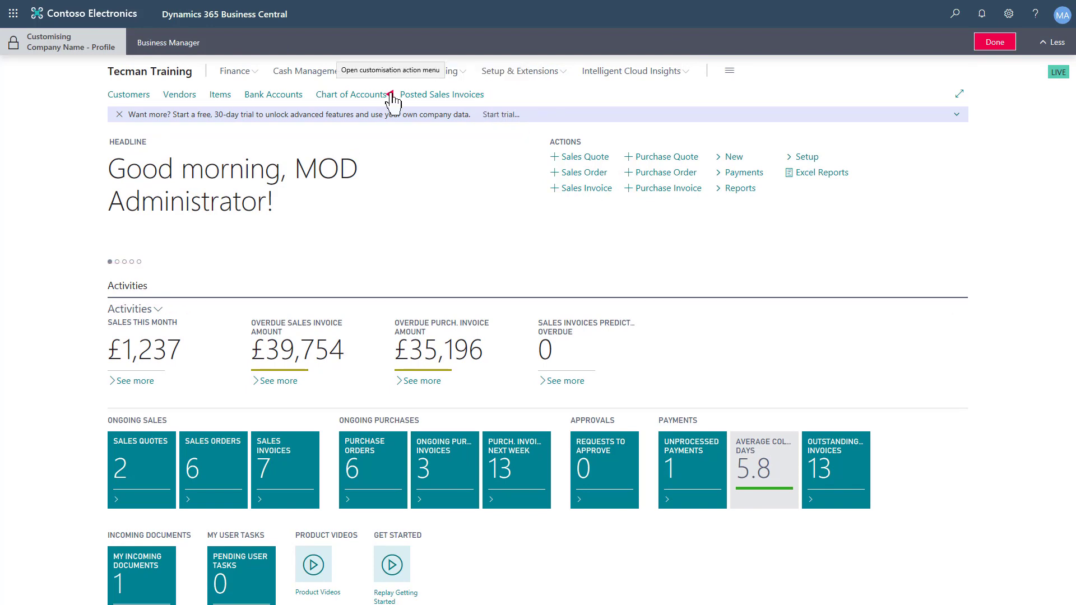
{"action": "left_click", "coordinate": [391, 96]}
{"action": "key", "text": "Escape"}
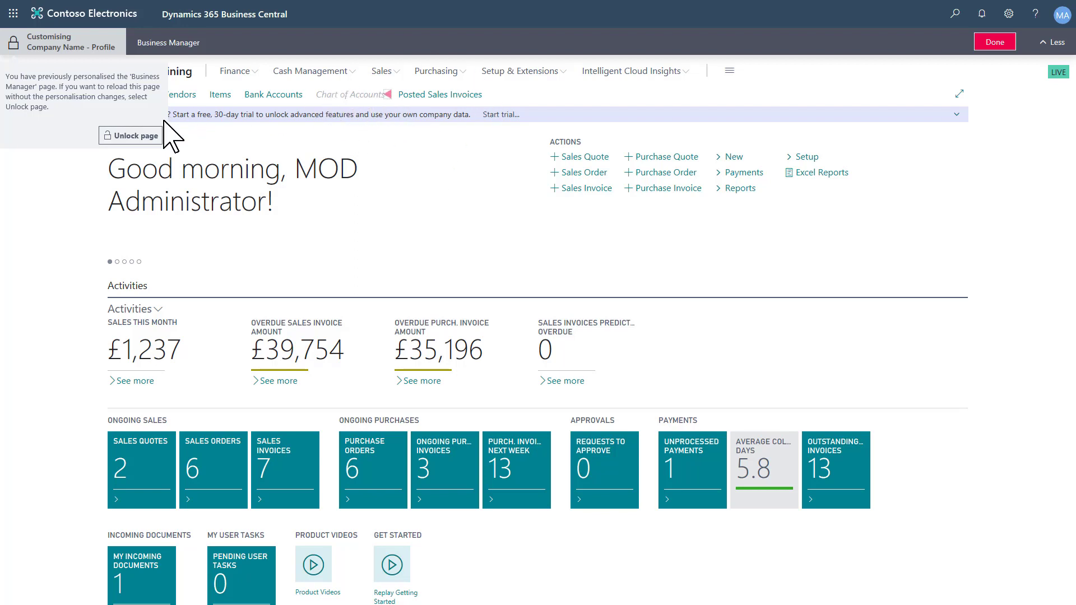
{"action": "left_click", "coordinate": [141, 137]}
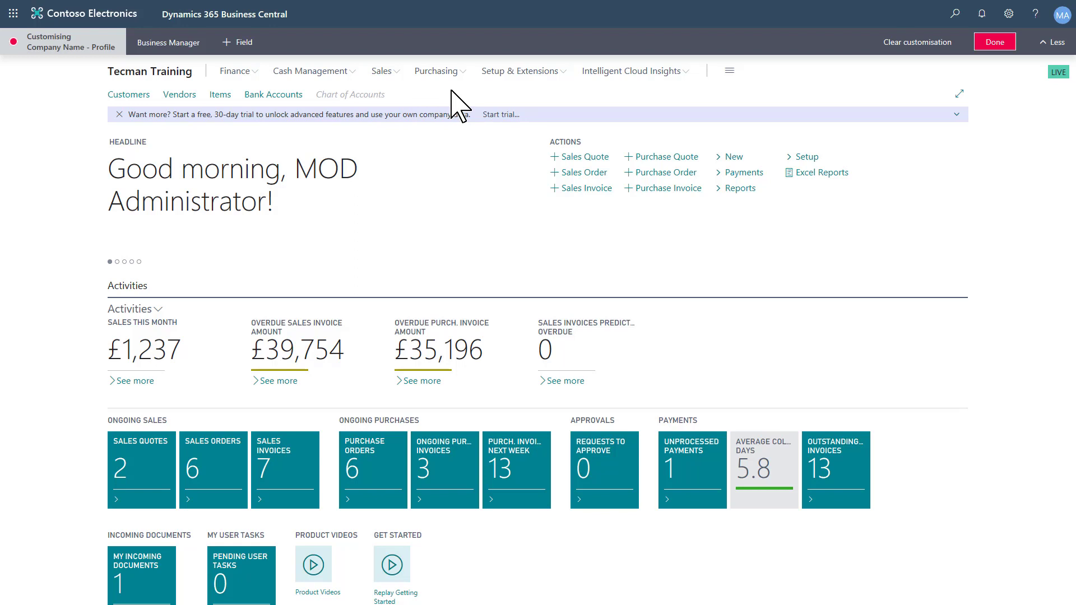
Hide the Bank Accounts link from the role centre navigation.
{"action": "left_click", "coordinate": [250, 50]}
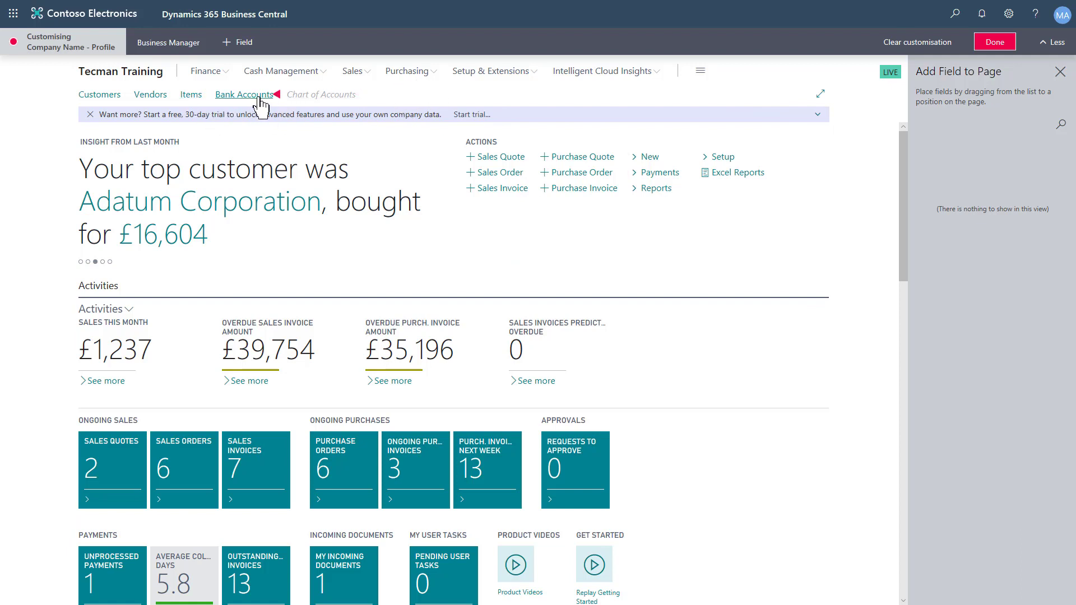
{"action": "left_click", "coordinate": [279, 96]}
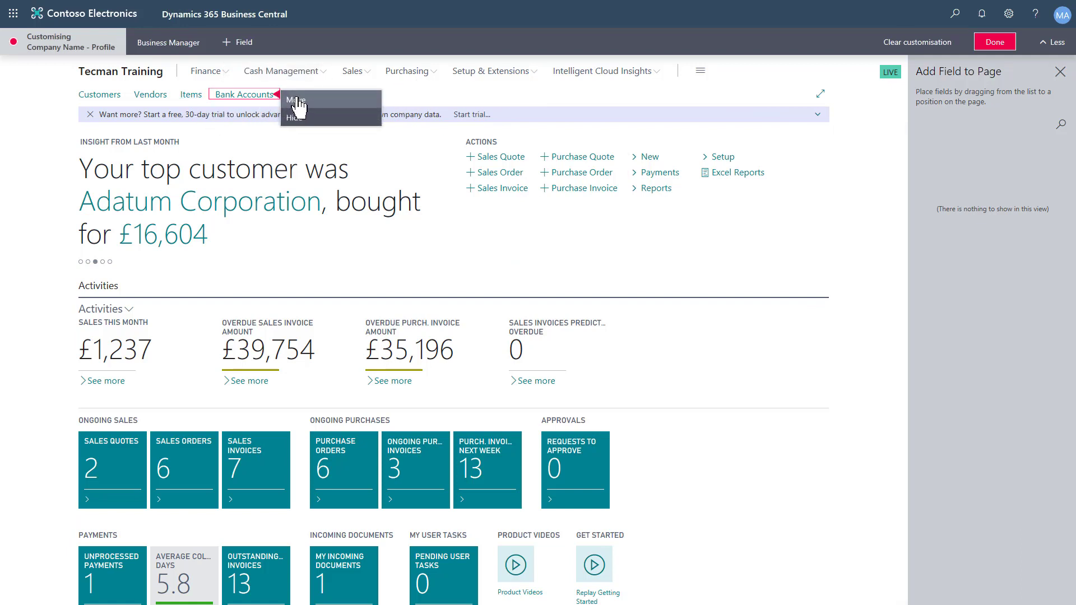
{"action": "left_click", "coordinate": [296, 116]}
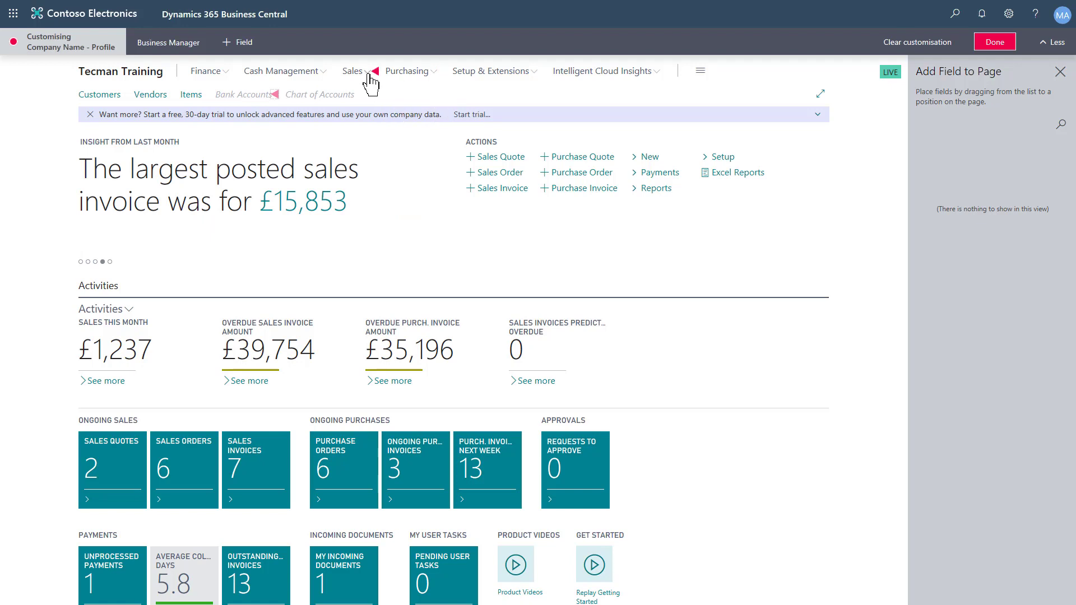
Hide Sales Quotes, move Posted Sales Invoices first among sales pages, and finish with Done.
{"action": "left_click", "coordinate": [367, 72]}
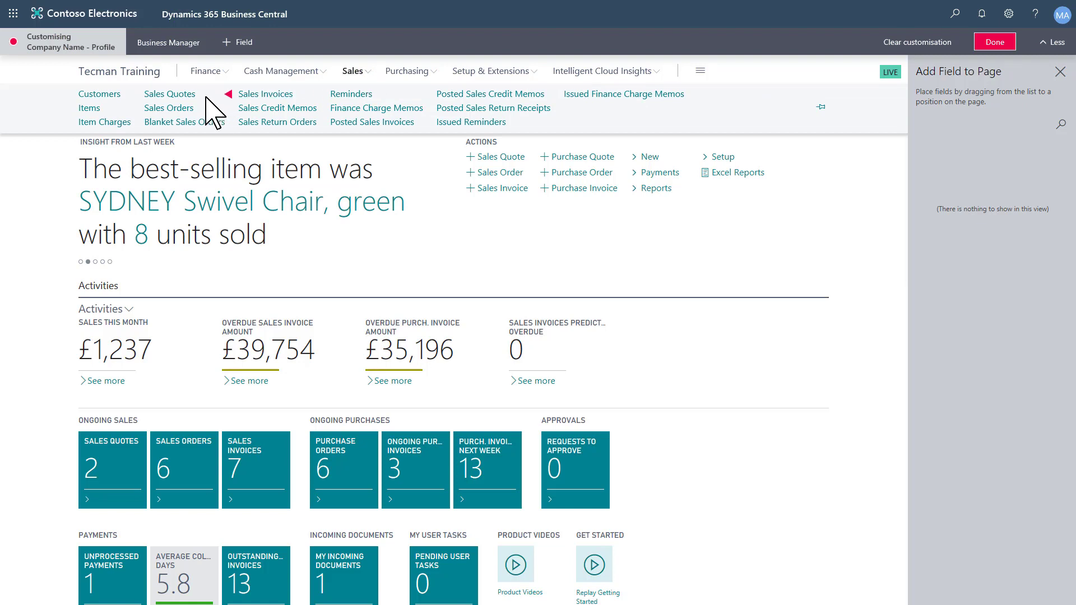
{"action": "left_click", "coordinate": [228, 95]}
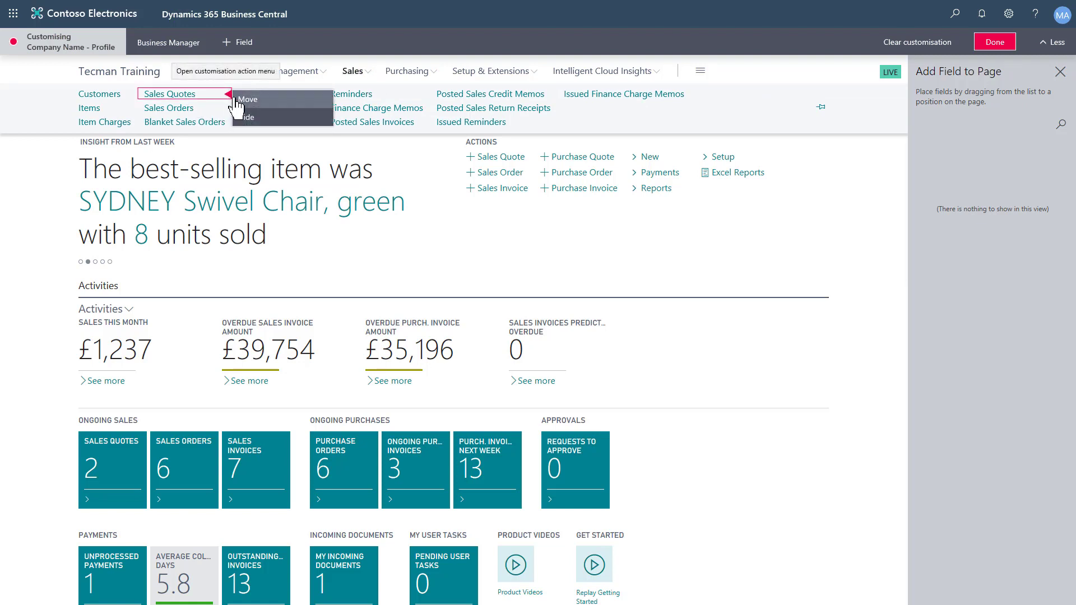
{"action": "left_click", "coordinate": [246, 117]}
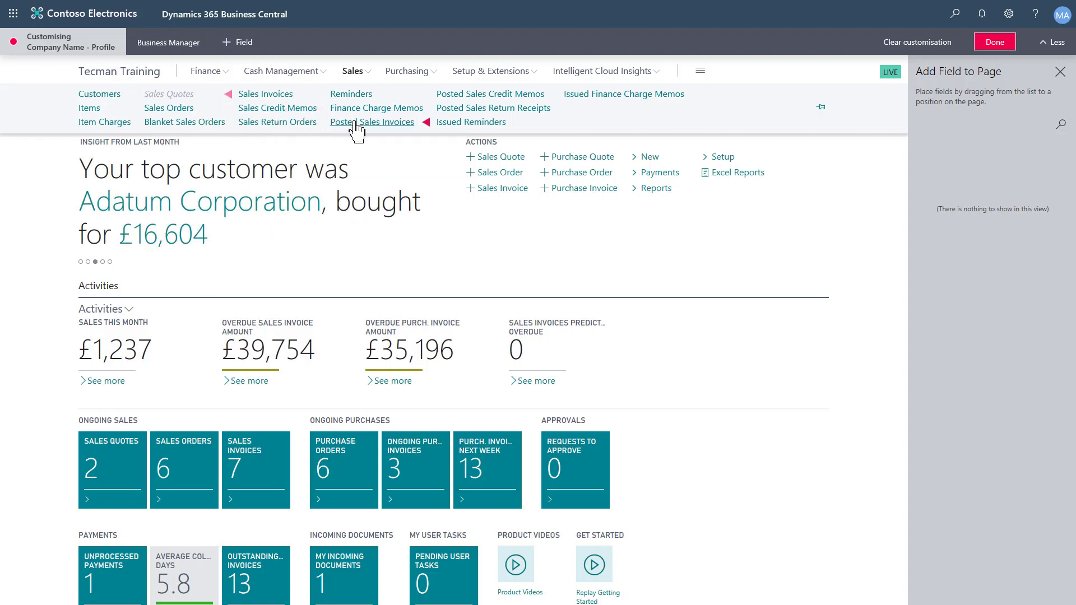
{"action": "left_click_drag", "start_coordinate": [350, 122], "coordinate": [200, 96]}
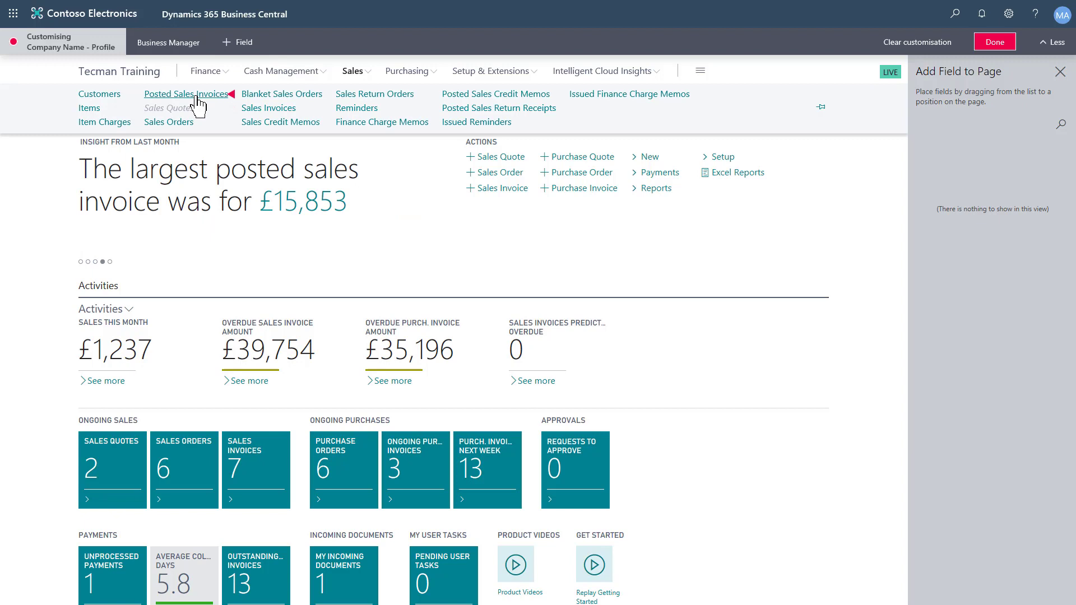
{"action": "left_click", "coordinate": [352, 79]}
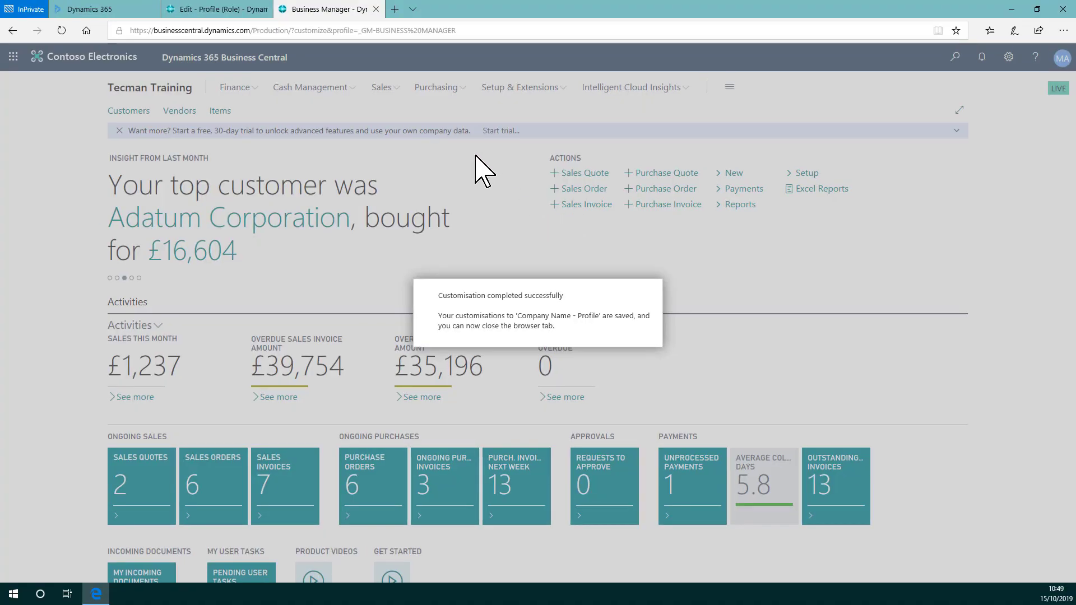
Close the customisation tab and confirm Customised Pages lists page 9022 for the profile.
{"action": "left_click", "coordinate": [376, 9]}
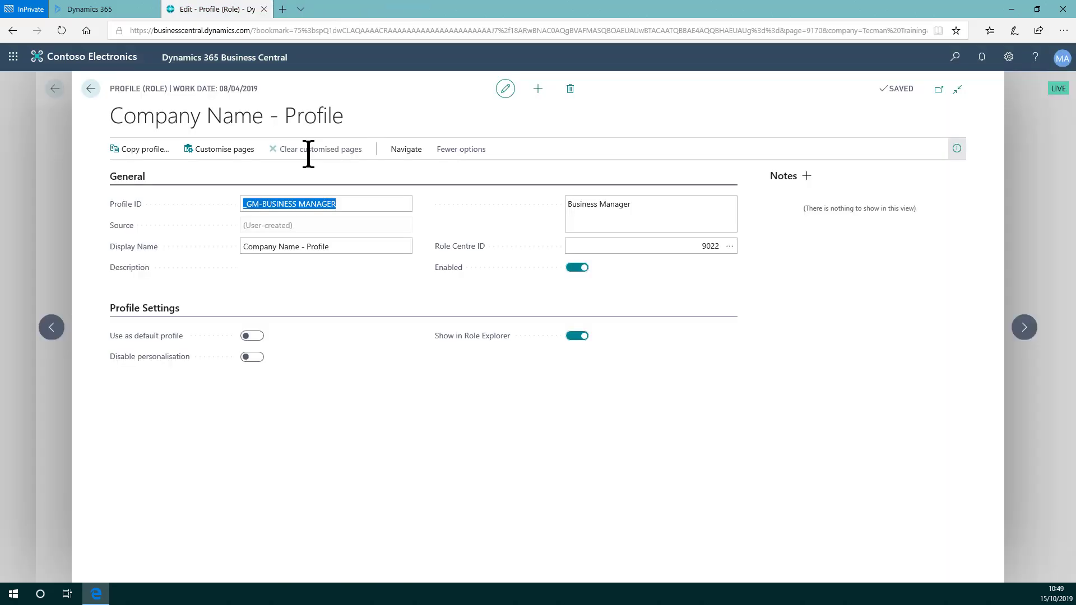
{"action": "left_click", "coordinate": [199, 165]}
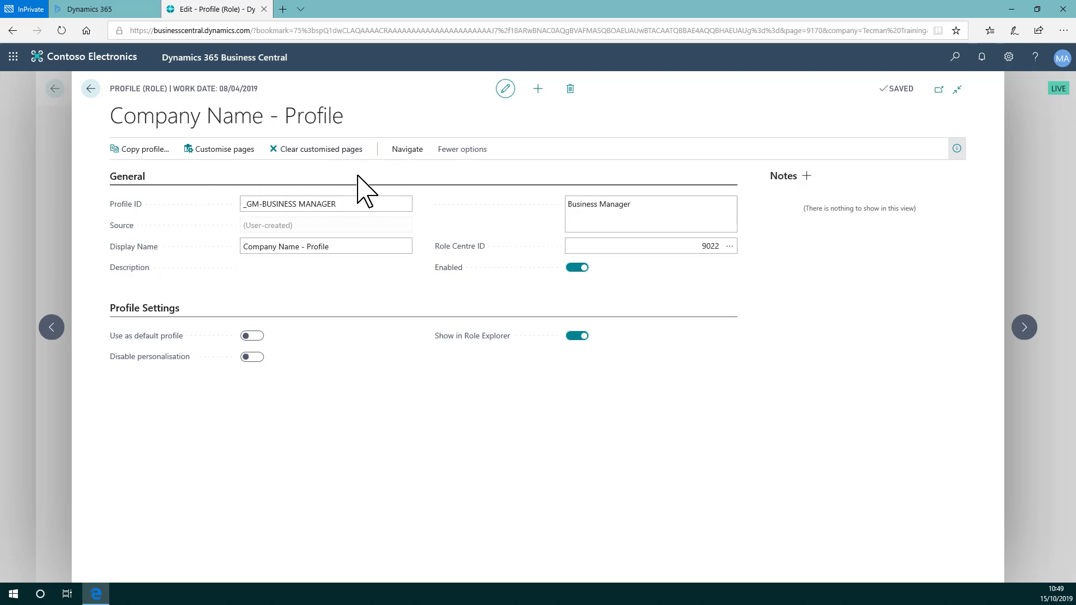
{"action": "left_click", "coordinate": [406, 154]}
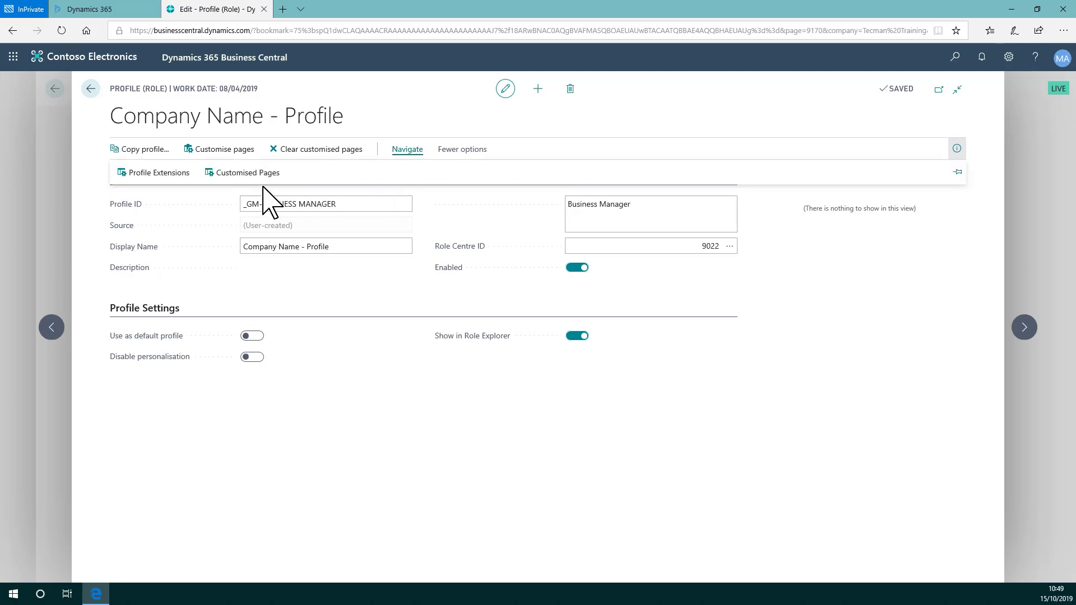
{"action": "left_click", "coordinate": [248, 173]}
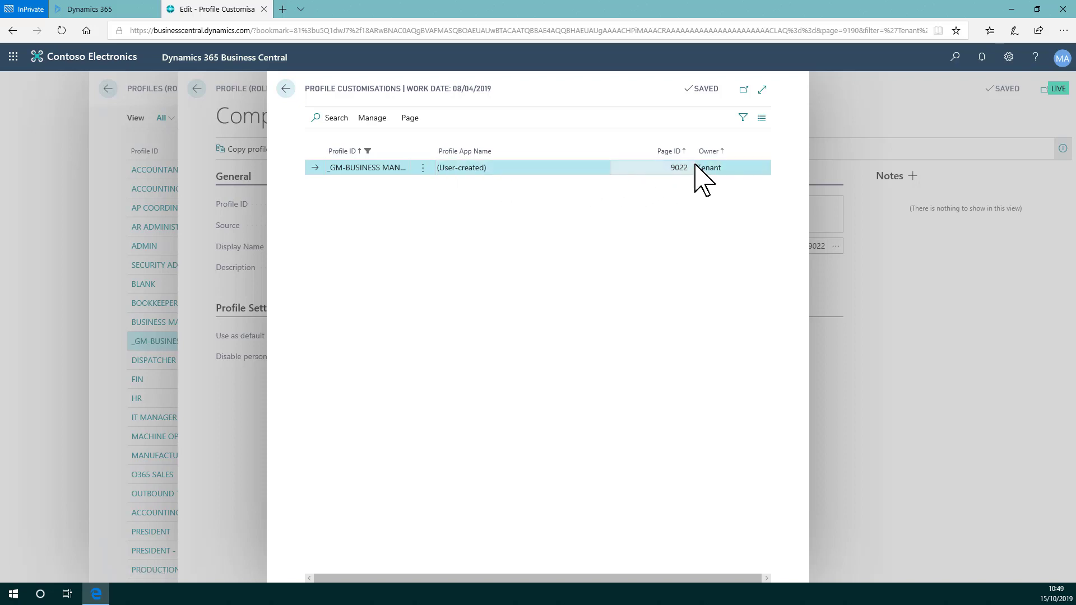
{"action": "left_click", "coordinate": [286, 90]}
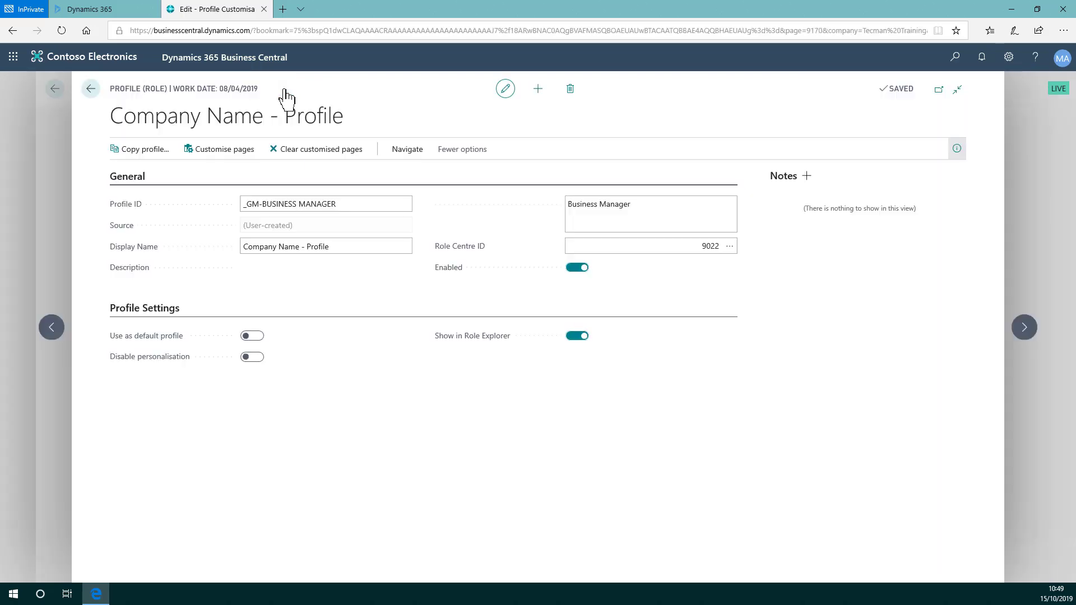
Resume page customisation for the profile and go to the Customers page.
{"action": "left_click", "coordinate": [217, 150]}
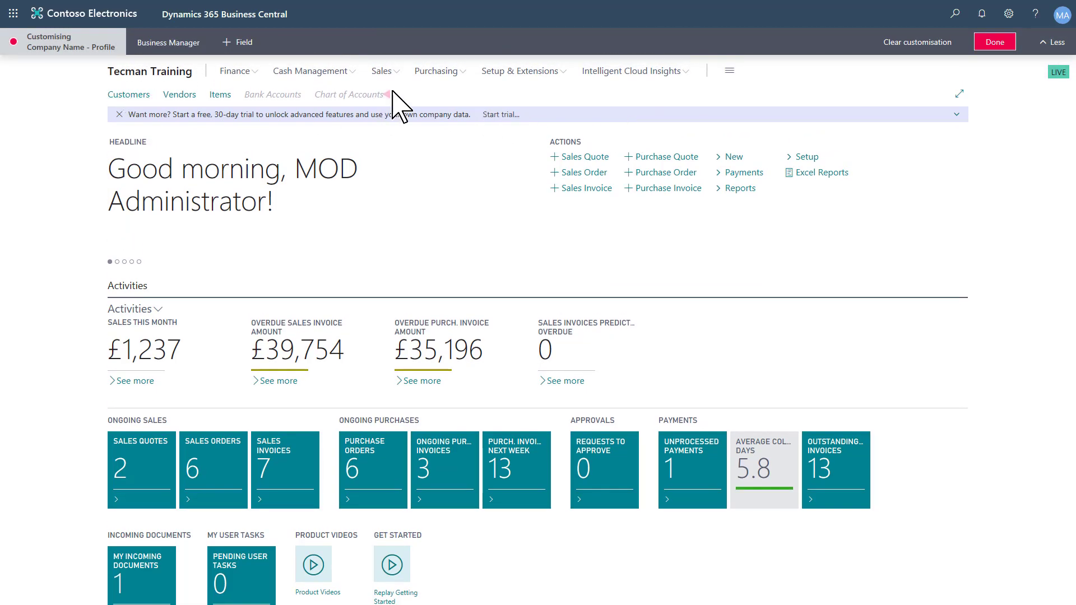
{"action": "left_click", "coordinate": [133, 96]}
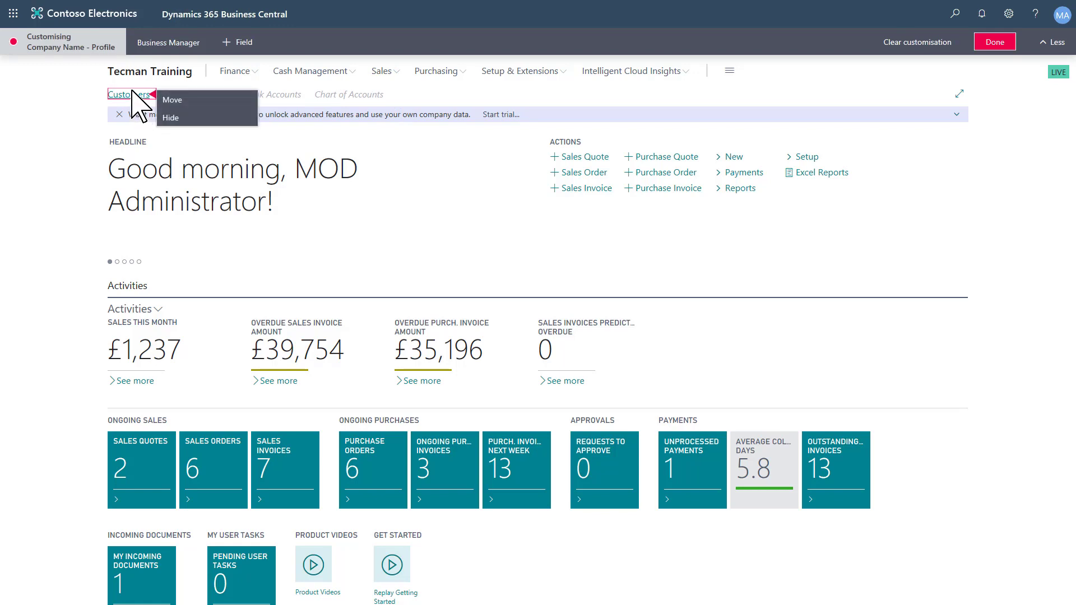
{"action": "left_click", "coordinate": [115, 107]}
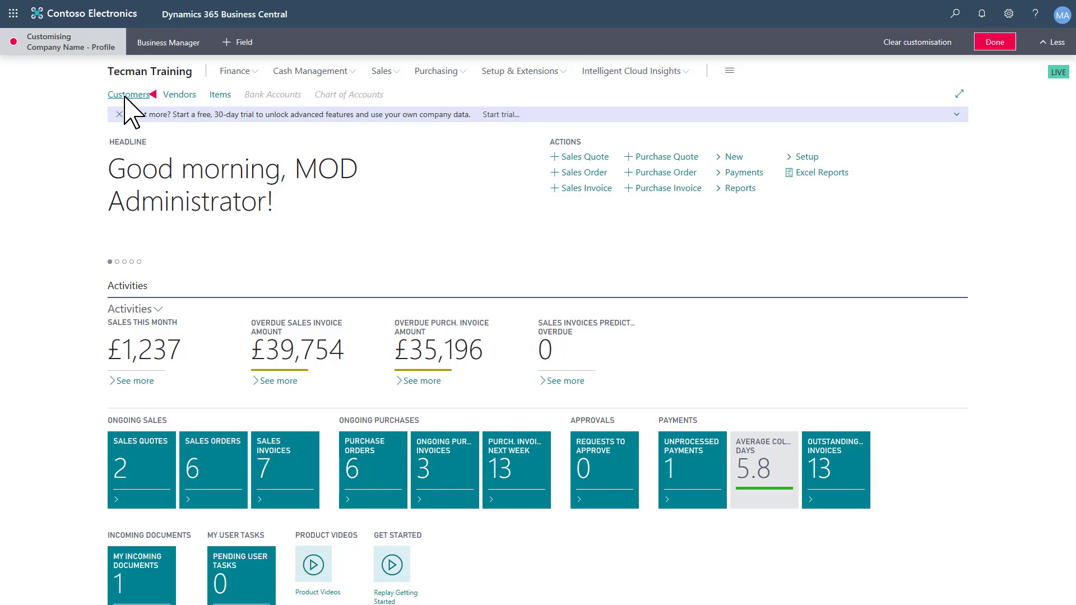
{"action": "left_click", "coordinate": [126, 95]}
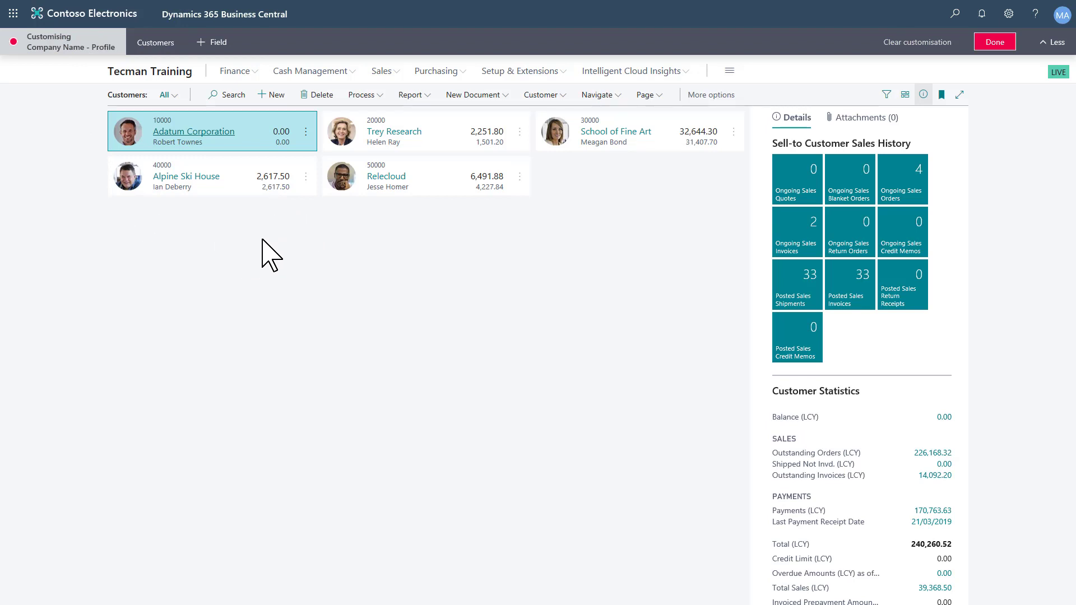
Switch Customers to List layout, hide Responsibility Centre, and move Balance (LCY) after Name.
{"action": "left_click", "coordinate": [905, 95]}
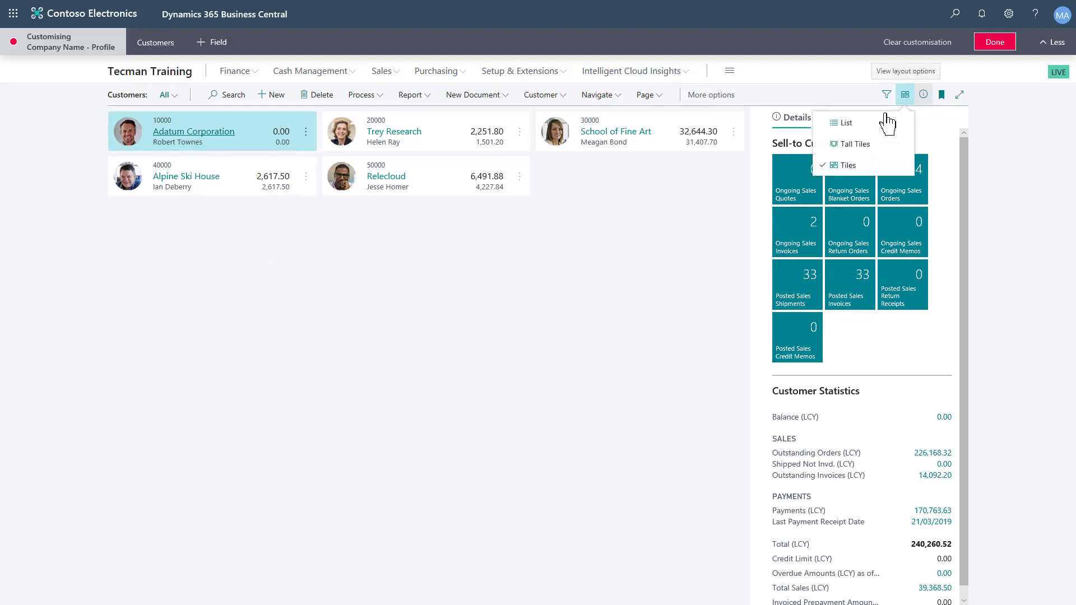
{"action": "left_click", "coordinate": [847, 125]}
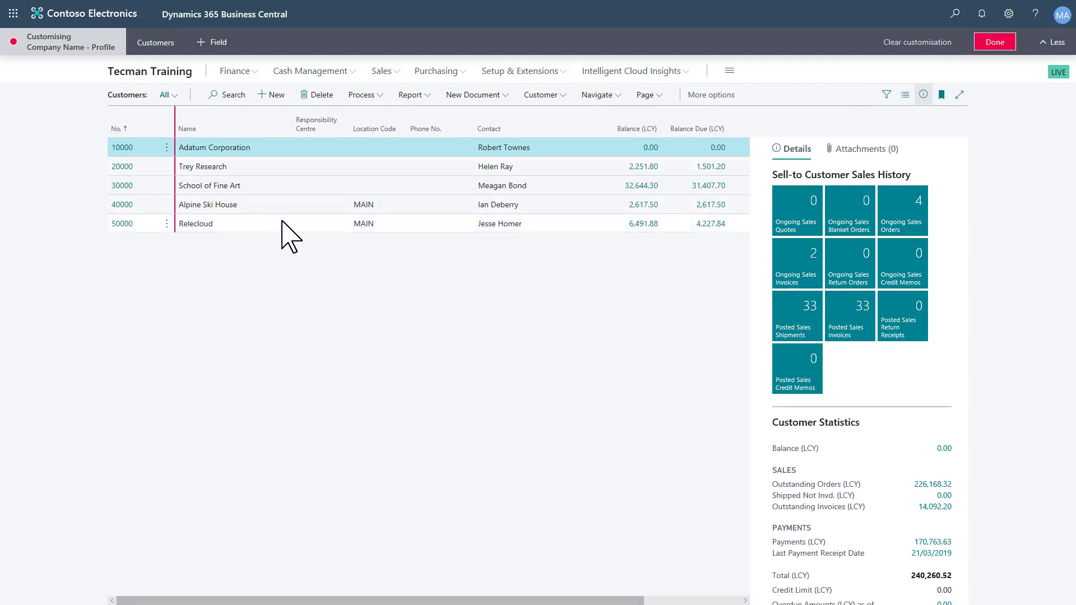
{"action": "left_click", "coordinate": [347, 116]}
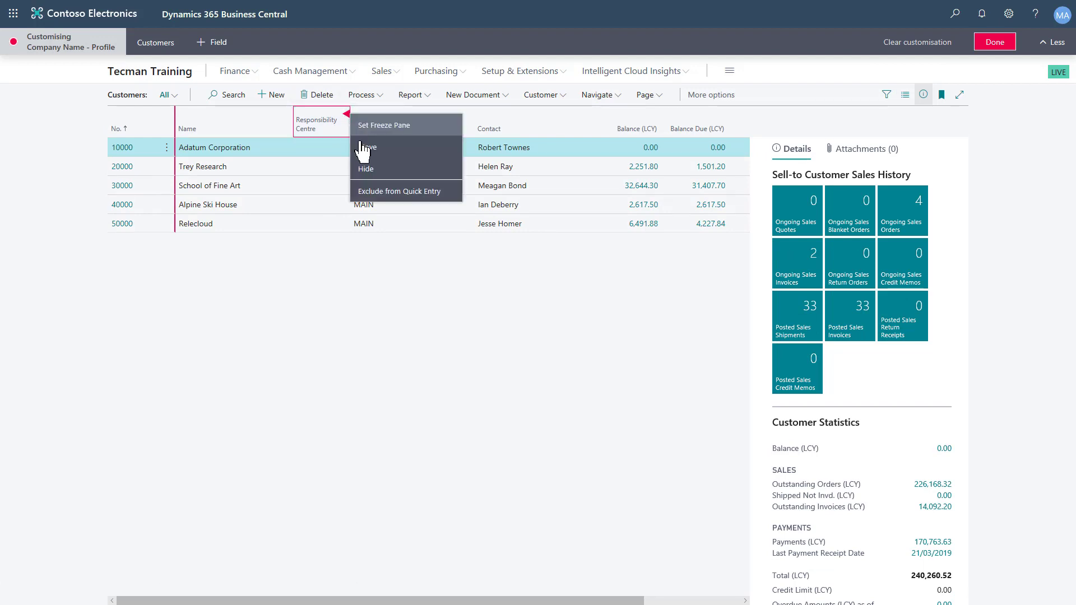
{"action": "left_click", "coordinate": [363, 169]}
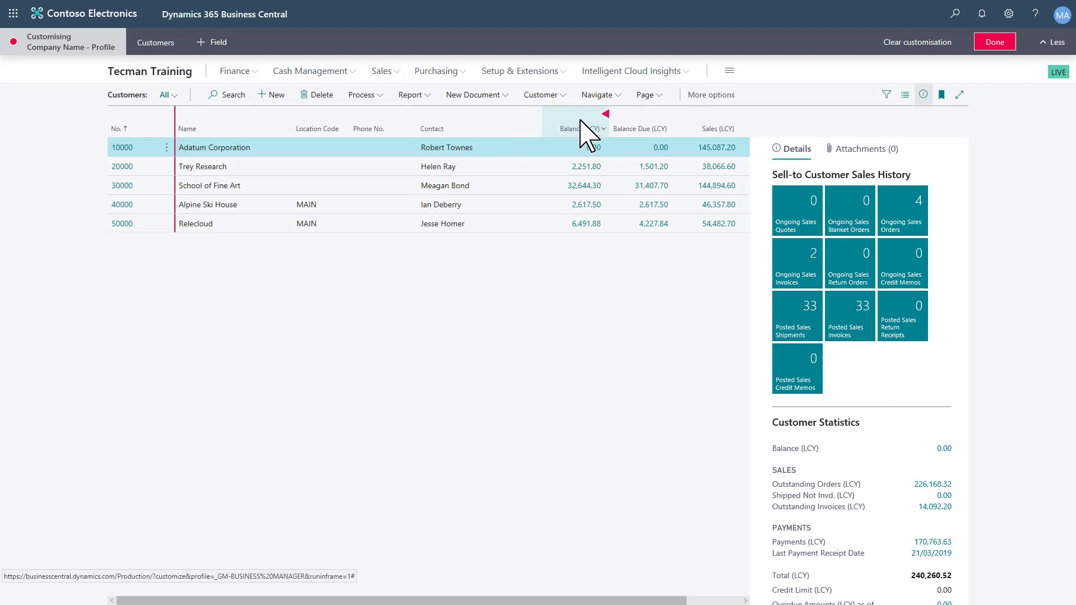
{"action": "left_click_drag", "start_coordinate": [583, 128], "coordinate": [306, 136]}
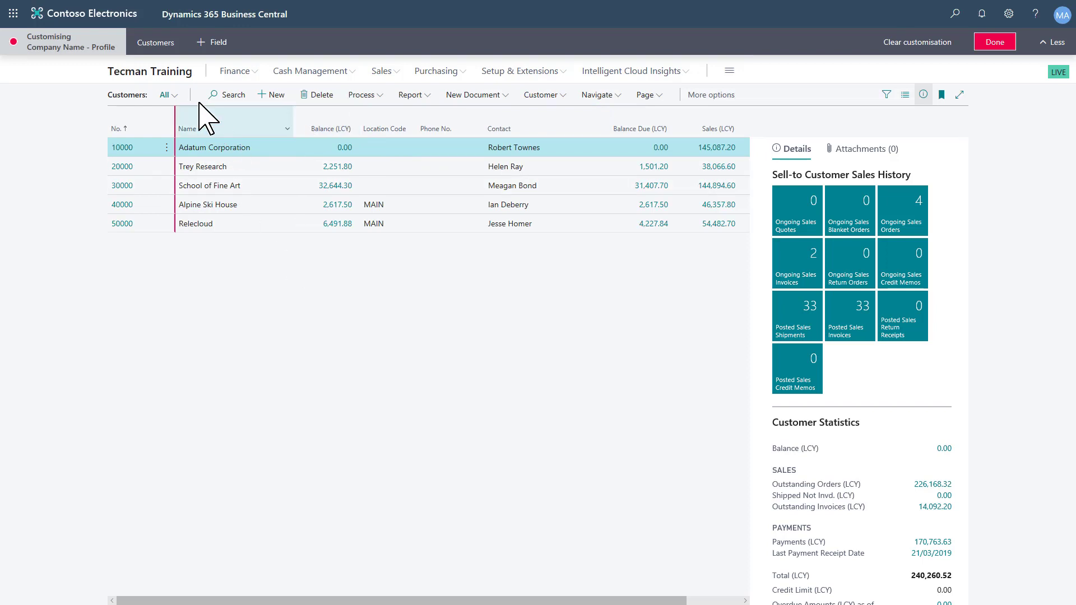
Bookmark Posted Sales Invoices and Posted Purchase Invoices to the role centre navigation.
{"action": "left_click", "coordinate": [162, 81]}
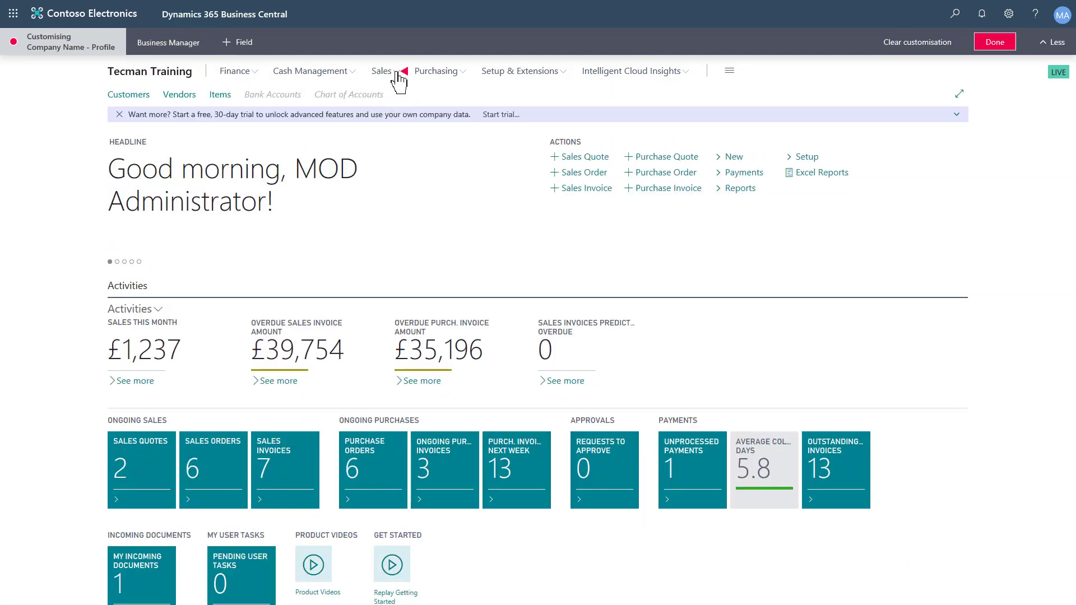
{"action": "left_click", "coordinate": [396, 75]}
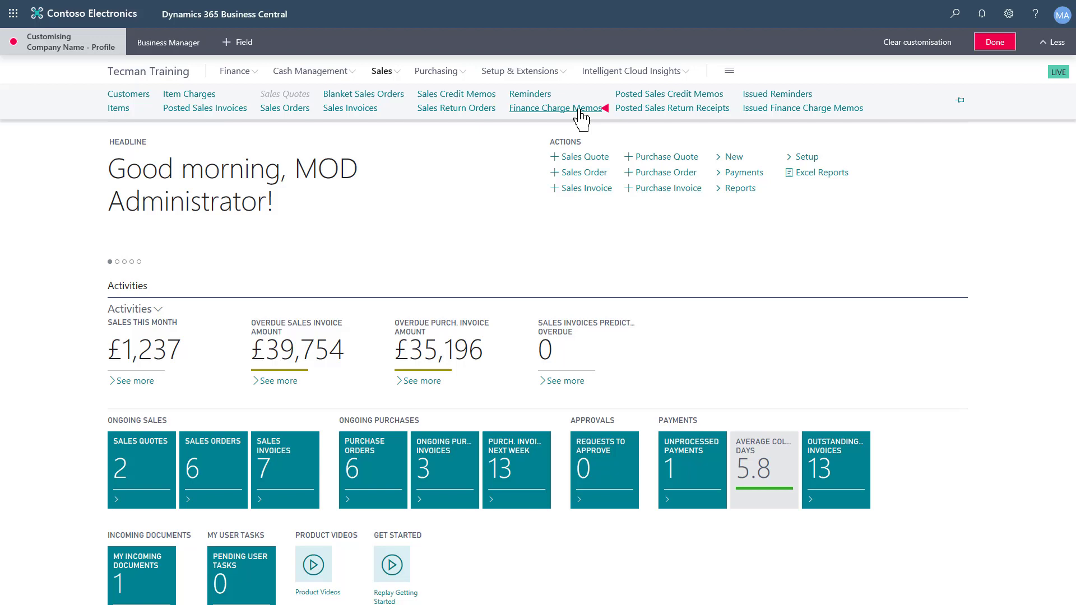
{"action": "left_click", "coordinate": [206, 109]}
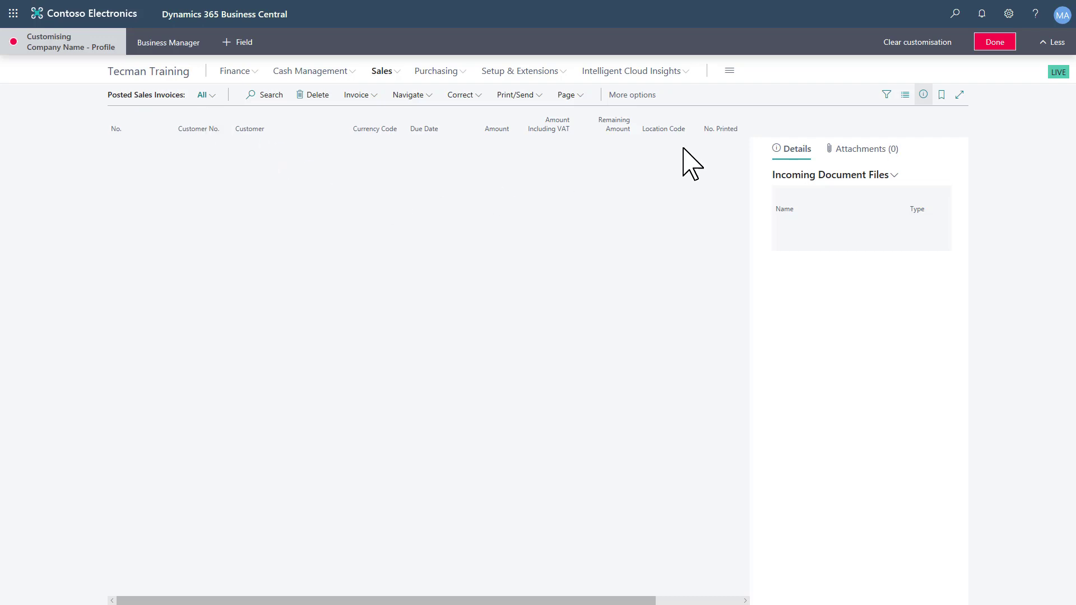
{"action": "left_click", "coordinate": [942, 97]}
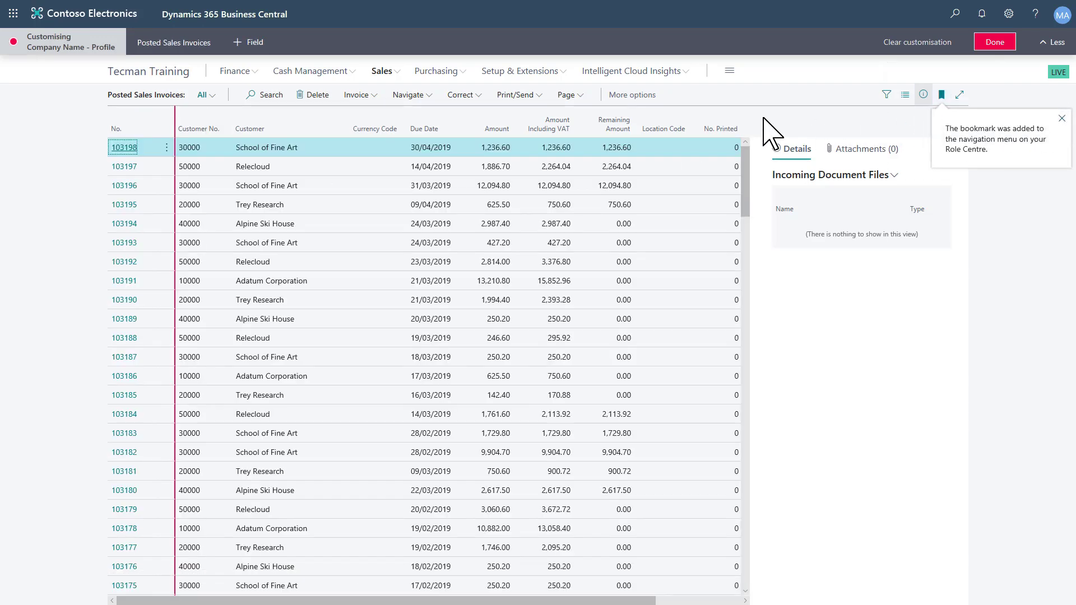
{"action": "left_click", "coordinate": [429, 72]}
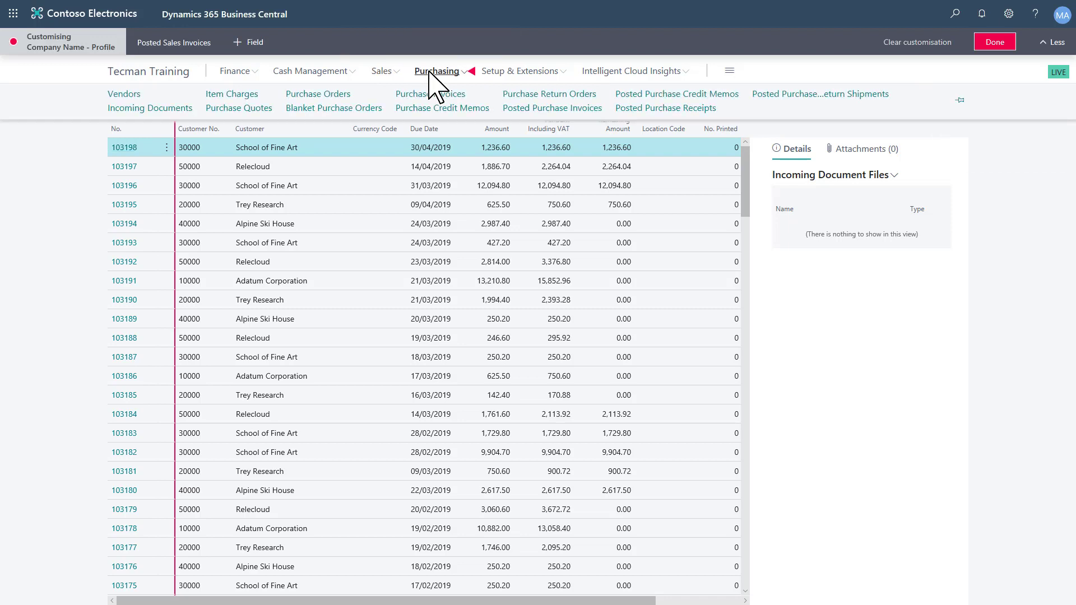
{"action": "left_click", "coordinate": [536, 108]}
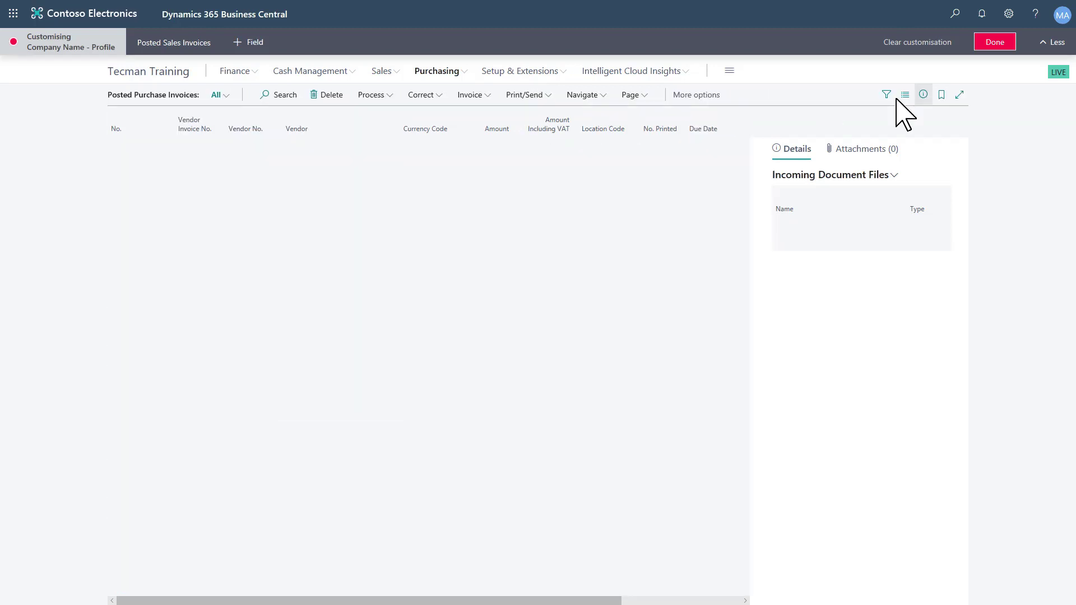
{"action": "left_click", "coordinate": [942, 97]}
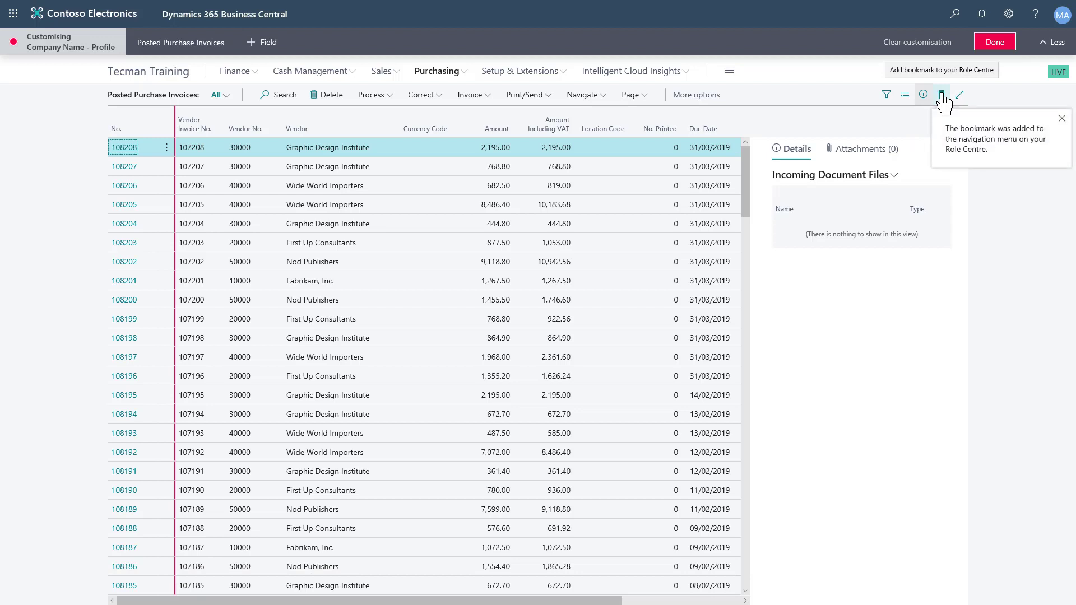
{"action": "left_click", "coordinate": [393, 73]}
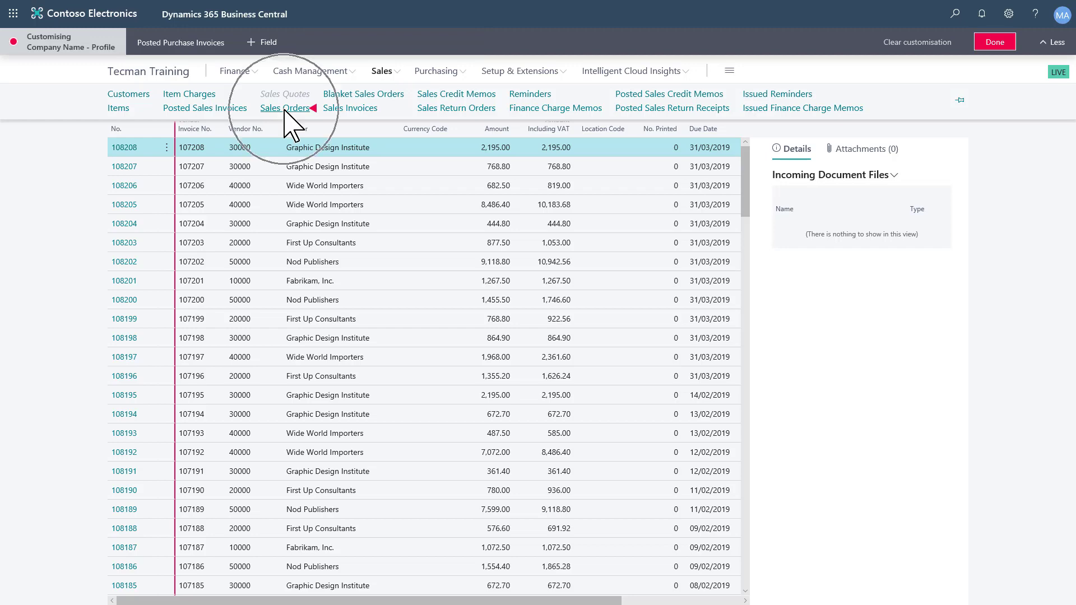
Open Sales Orders and Purchase Orders and bookmark each to the role centre.
{"action": "left_click", "coordinate": [283, 108]}
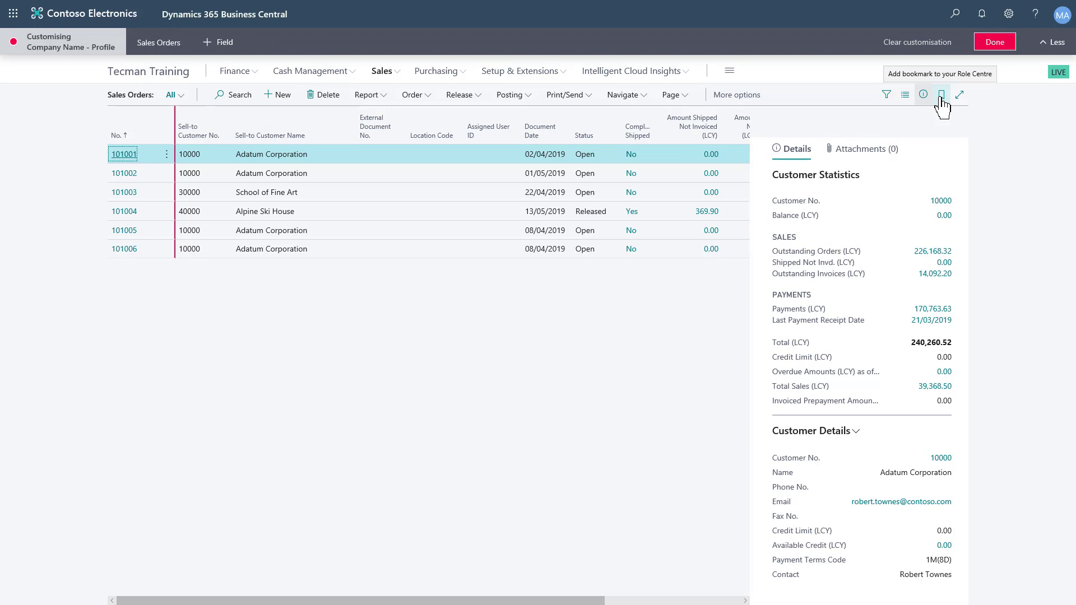
{"action": "left_click", "coordinate": [942, 97]}
{"action": "left_click", "coordinate": [451, 73]}
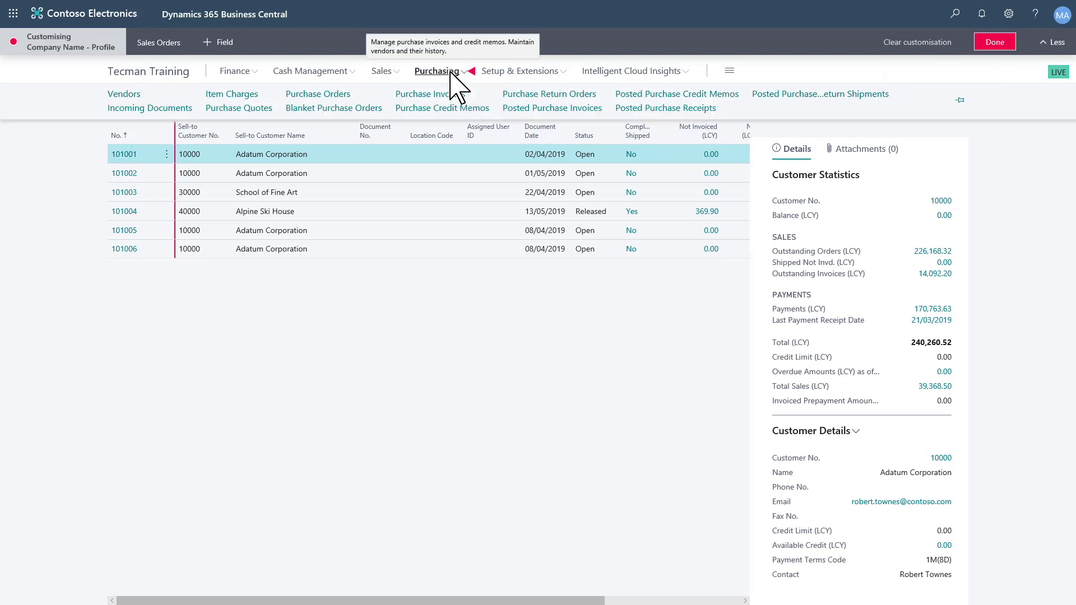
{"action": "left_click", "coordinate": [323, 95]}
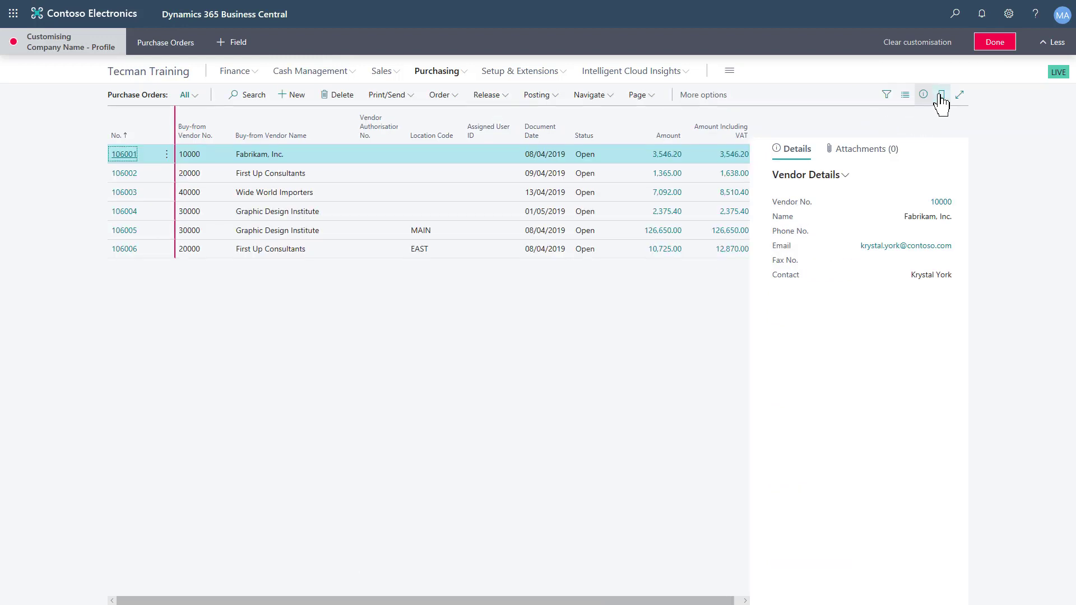
{"action": "left_click", "coordinate": [941, 96]}
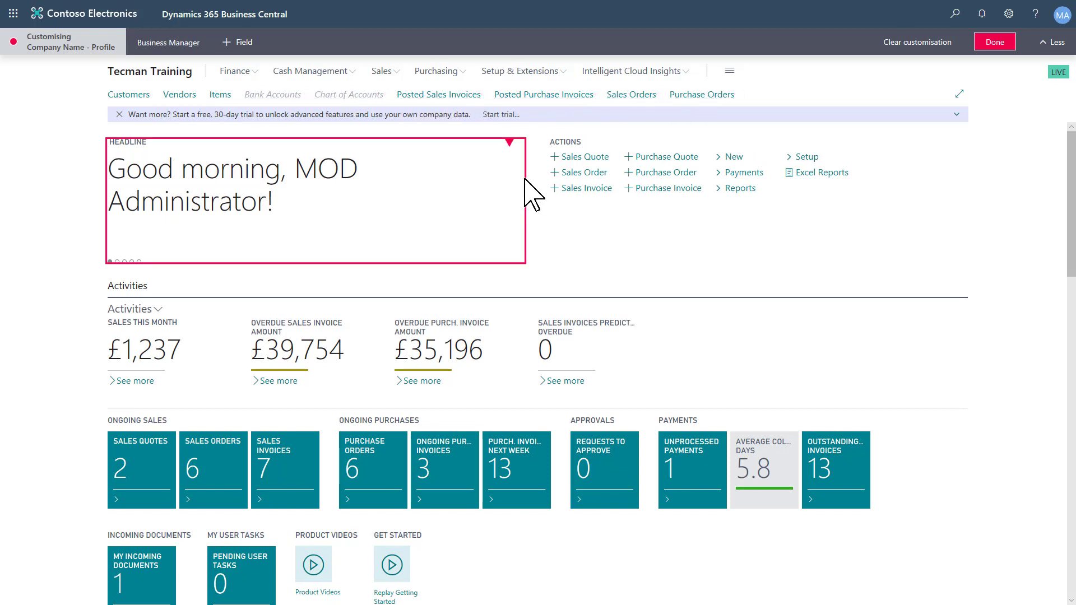
Save the bookmark customisation of Company Name - Profile and leave browser full-screen mode.
{"action": "left_click", "coordinate": [989, 45]}
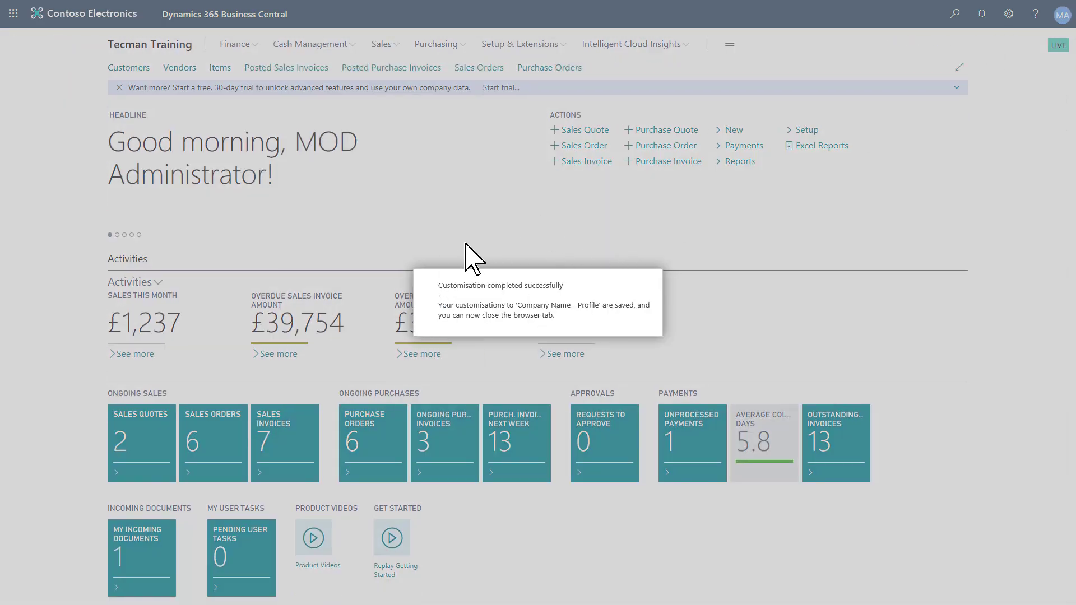
{"action": "key", "text": "F11"}
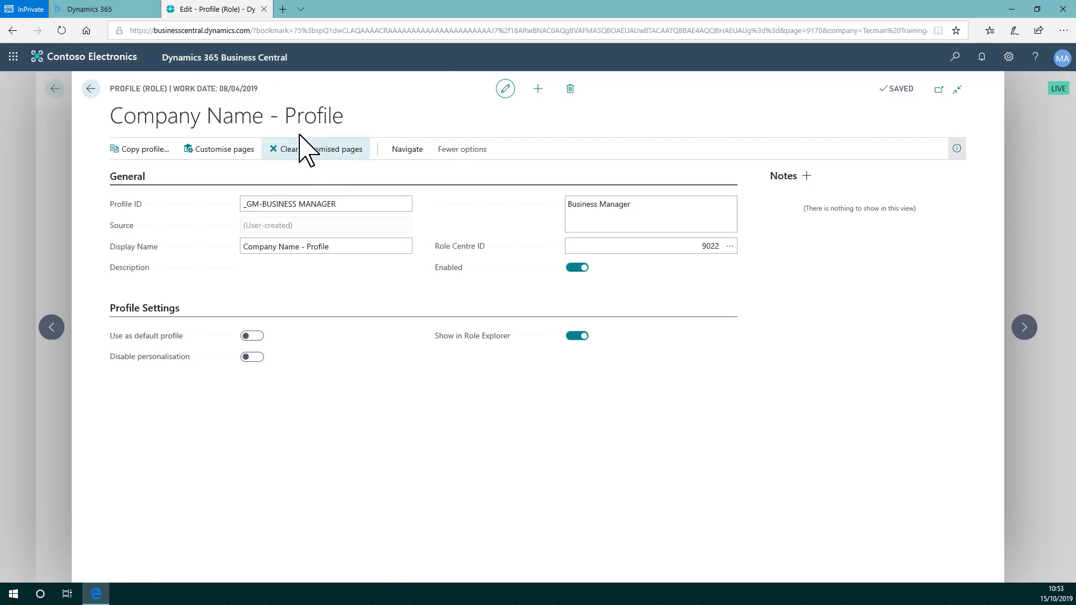
{"action": "left_click", "coordinate": [404, 155]}
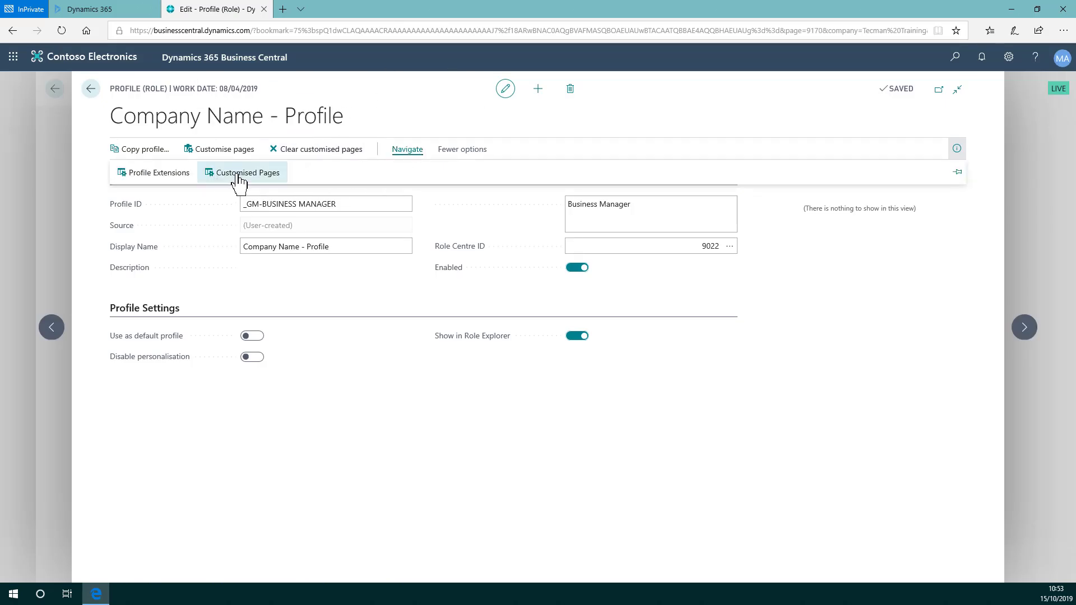
{"action": "left_click", "coordinate": [239, 180]}
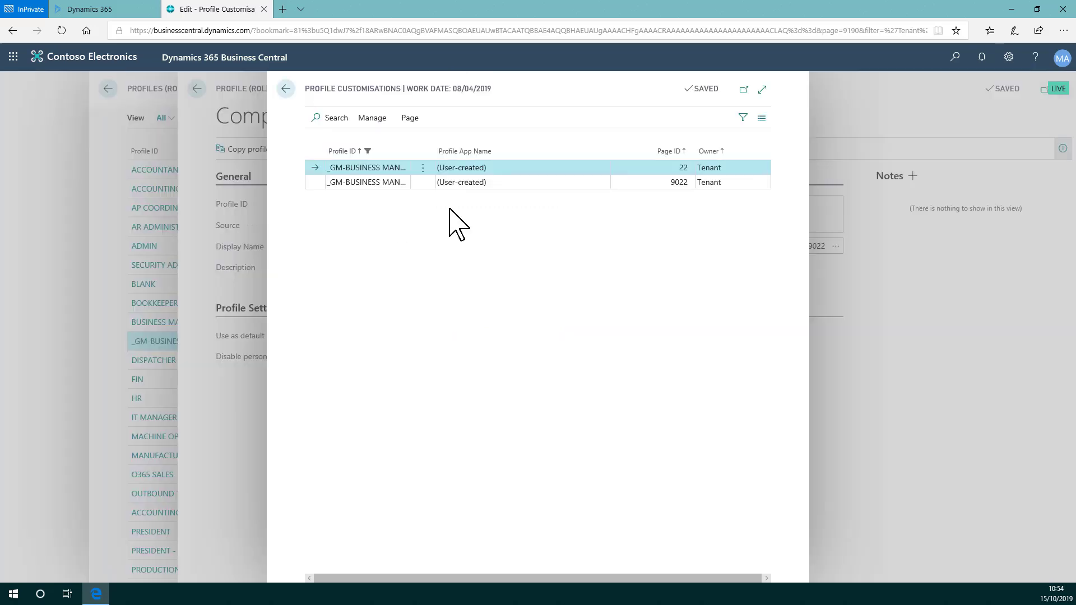
{"action": "left_click", "coordinate": [762, 89]}
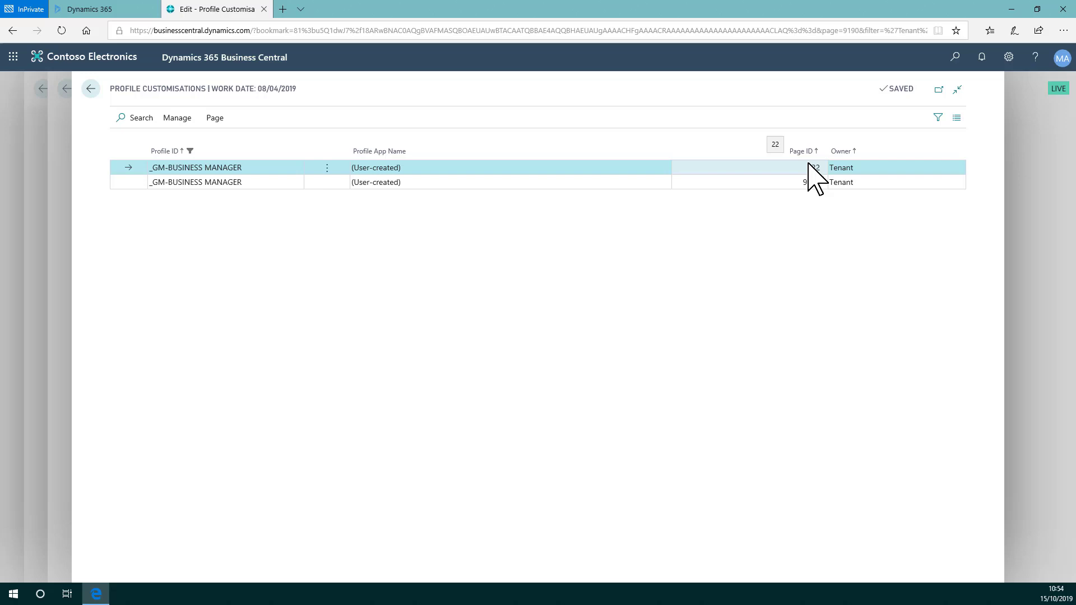
{"action": "left_click", "coordinate": [957, 89]}
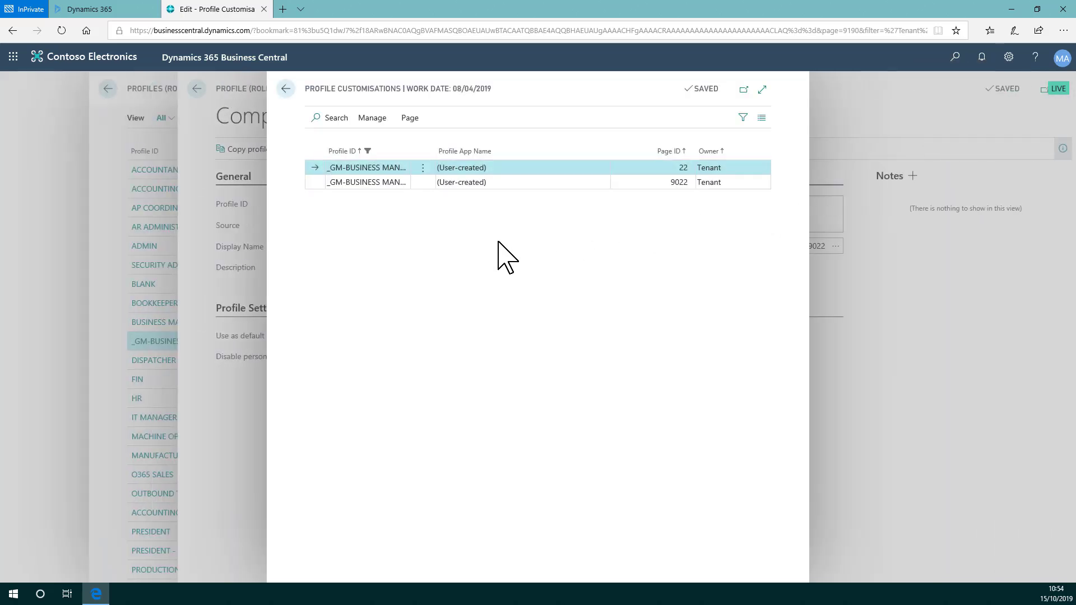
{"action": "left_click", "coordinate": [285, 89]}
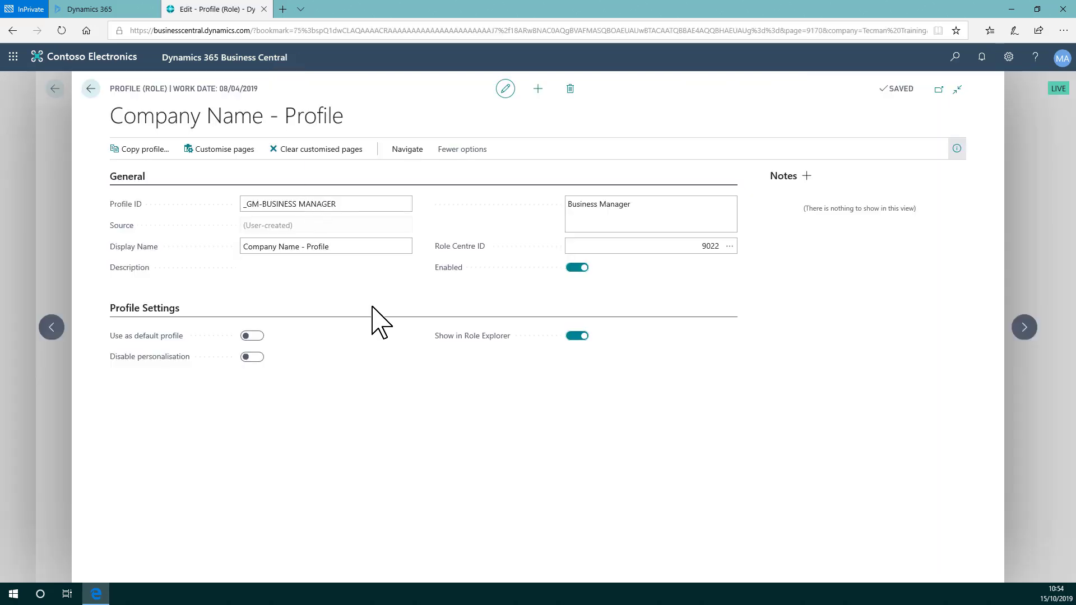
Re-enable Company Name - Profile, mark it as the default profile, and go back to the role centre.
{"action": "left_click", "coordinate": [573, 270]}
{"action": "left_click", "coordinate": [572, 268]}
{"action": "left_click", "coordinate": [251, 336]}
{"action": "left_click", "coordinate": [91, 89]}
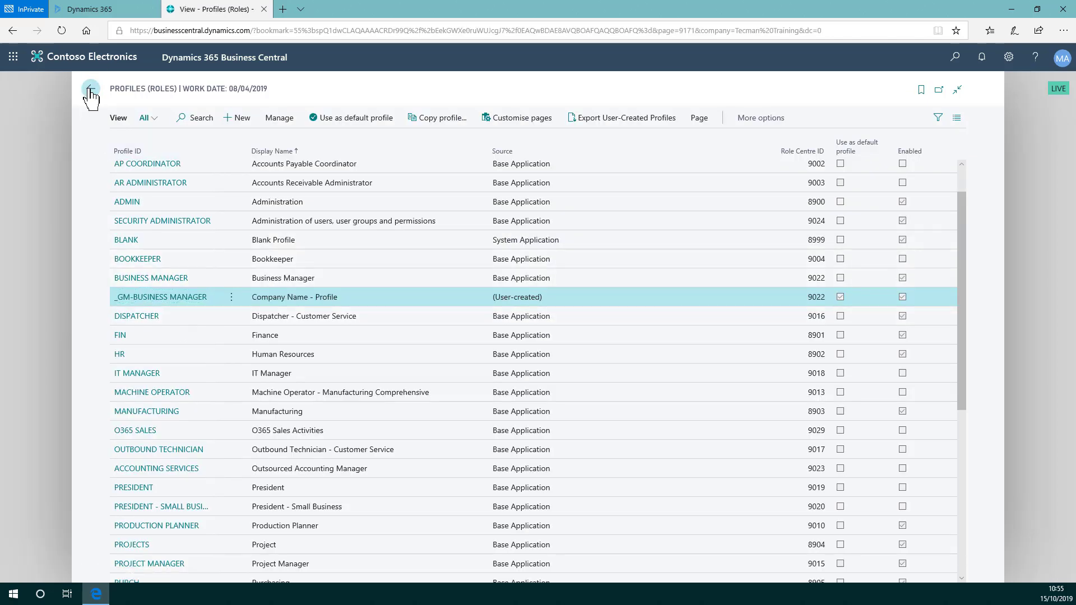
{"action": "left_click", "coordinate": [90, 89]}
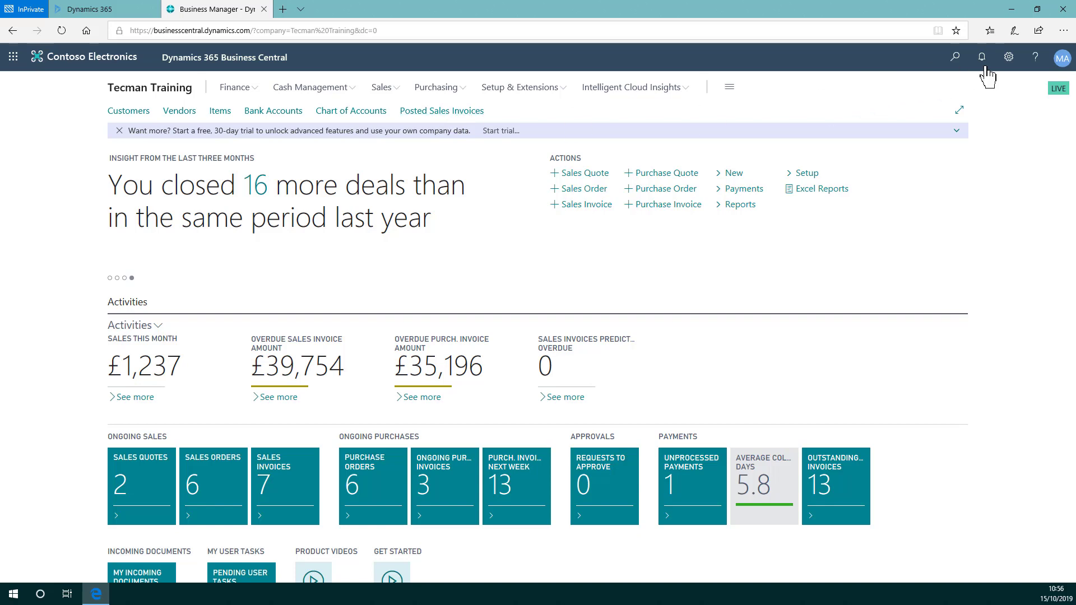
In My Settings, change the Role to Company Name - Profile and confirm it.
{"action": "left_click", "coordinate": [1007, 58]}
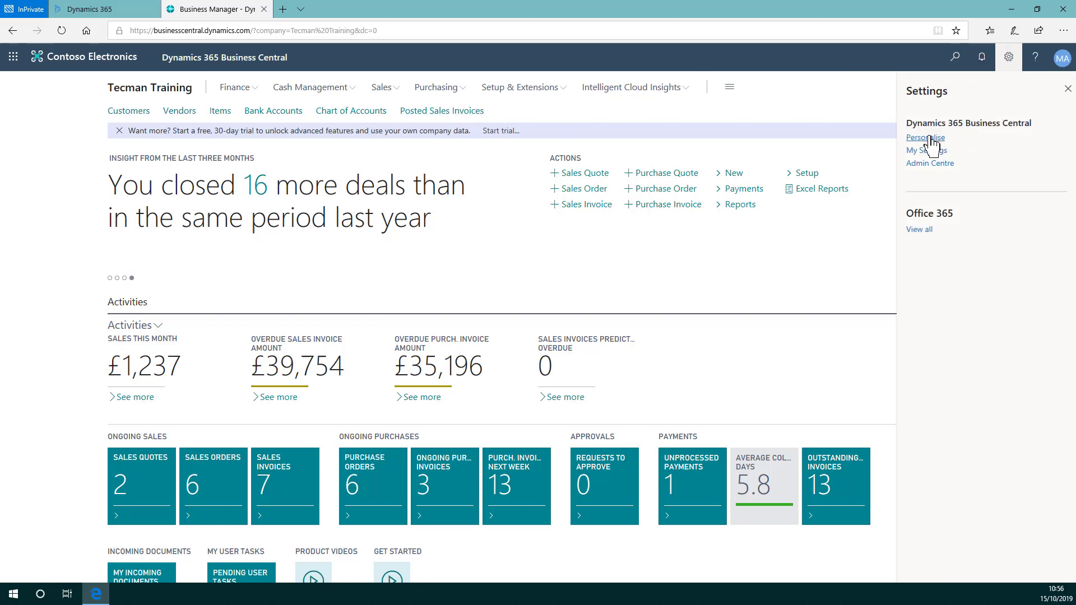
{"action": "left_click", "coordinate": [926, 151]}
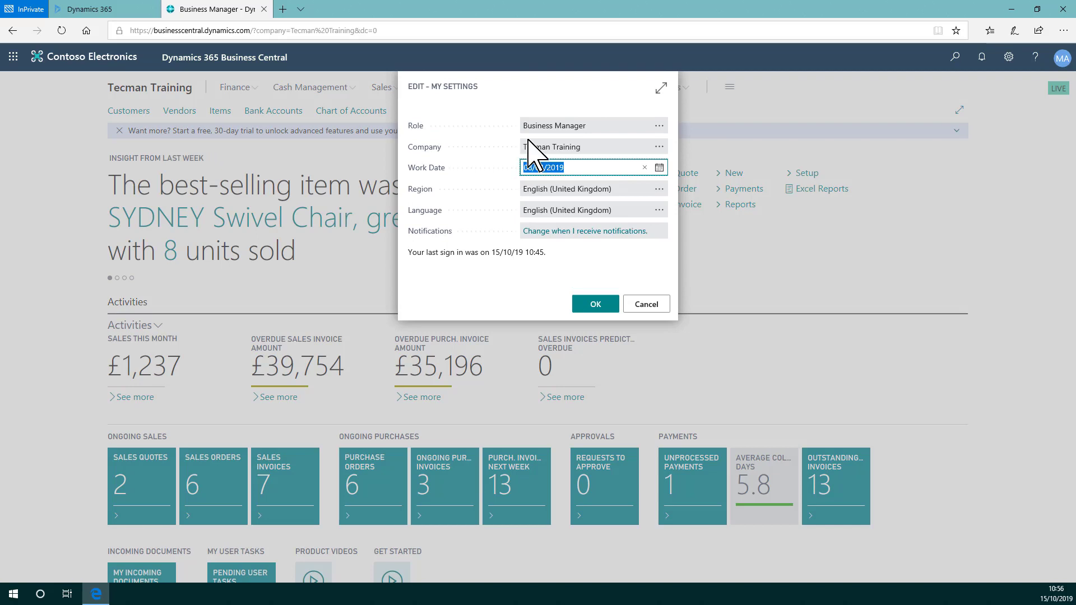
{"action": "left_click", "coordinate": [658, 129]}
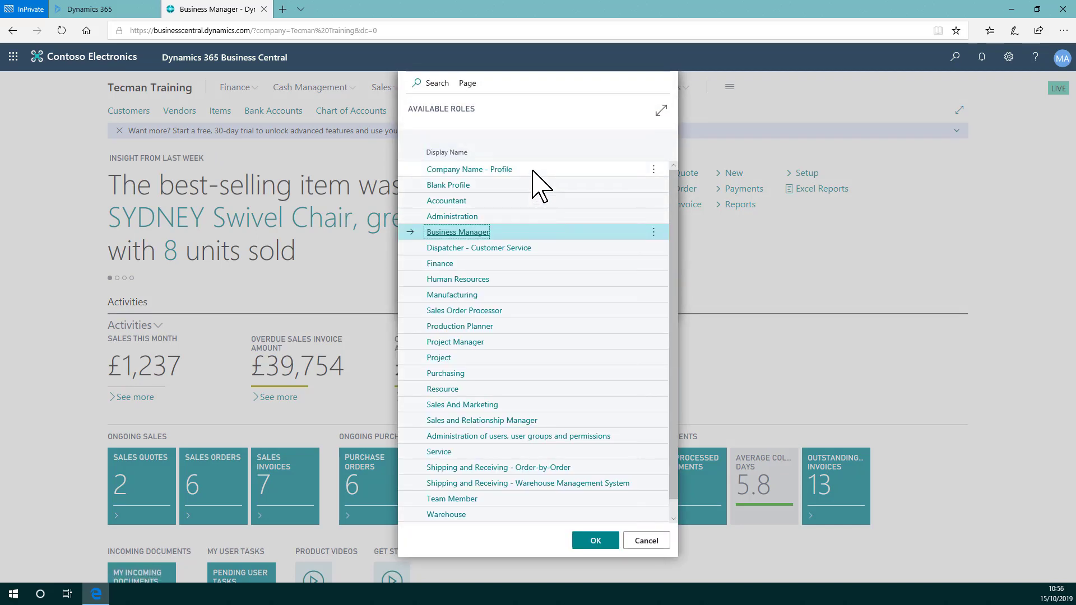
{"action": "left_click", "coordinate": [533, 170]}
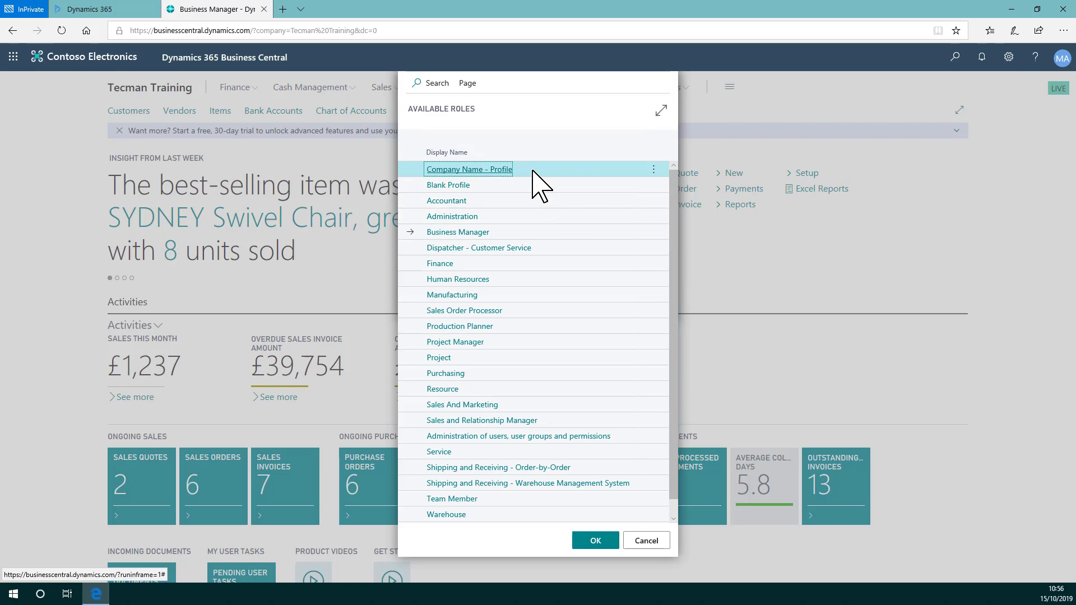
{"action": "left_click", "coordinate": [586, 542]}
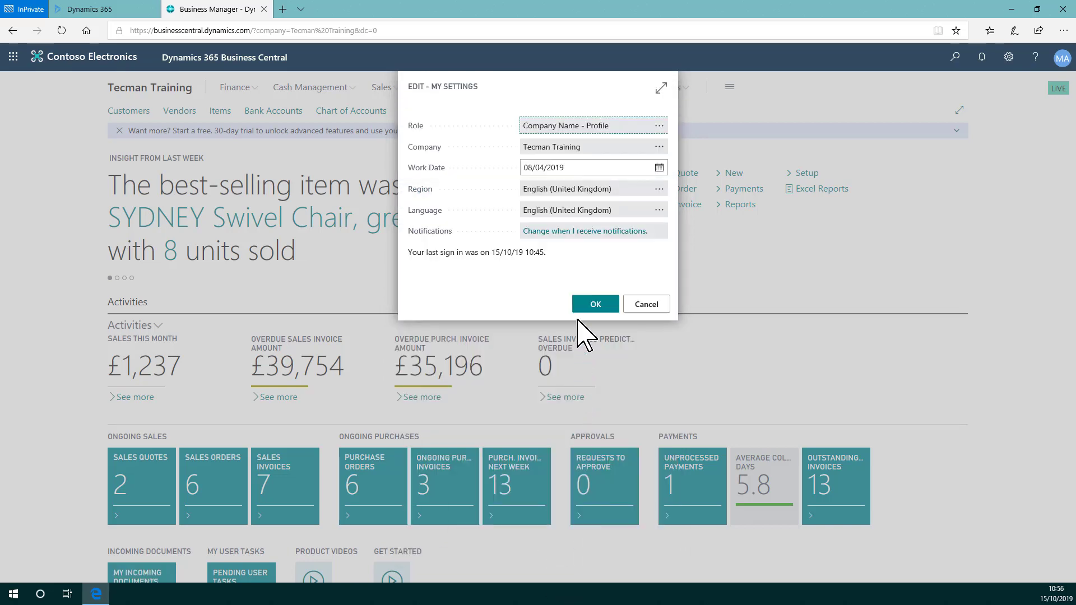
{"action": "left_click", "coordinate": [589, 308]}
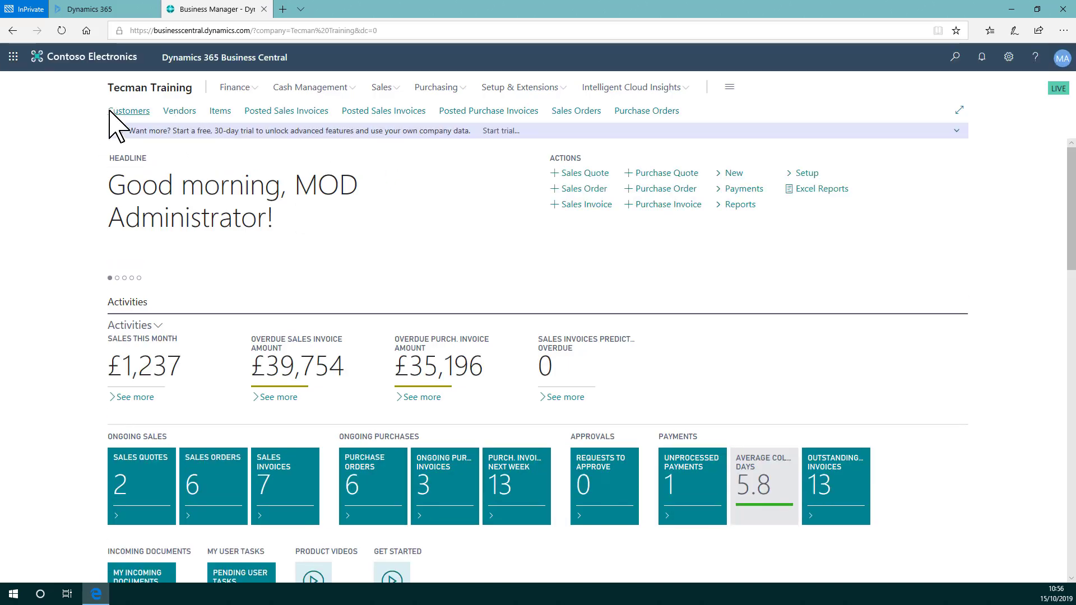
{"action": "left_click", "coordinate": [227, 115]}
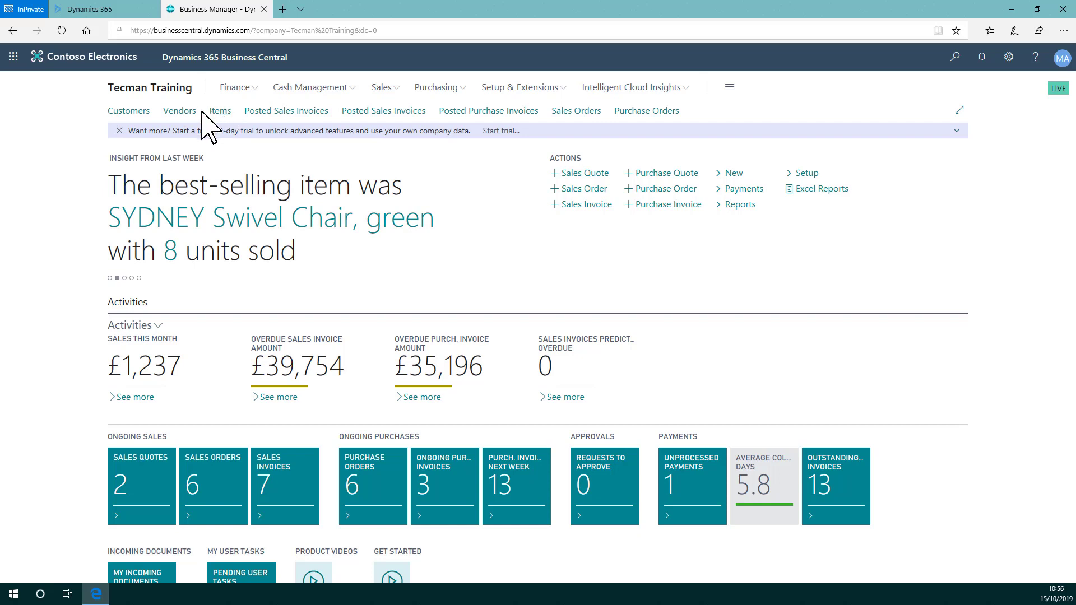